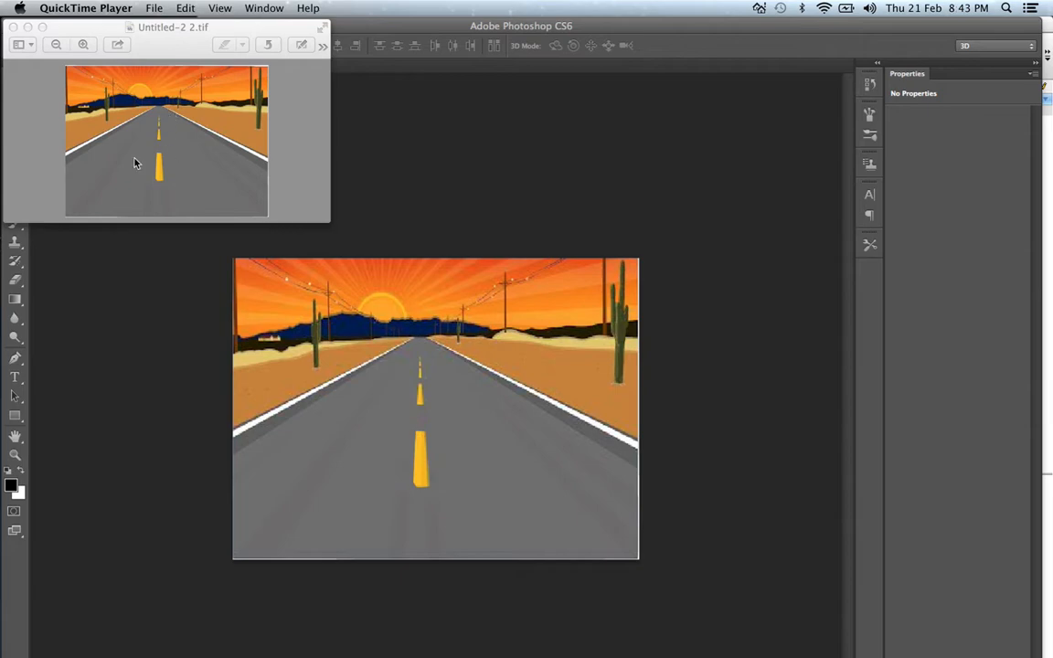
Step: Close the Untitled-2 2.tif preview and switch to the road document in Photoshop
click(13, 28)
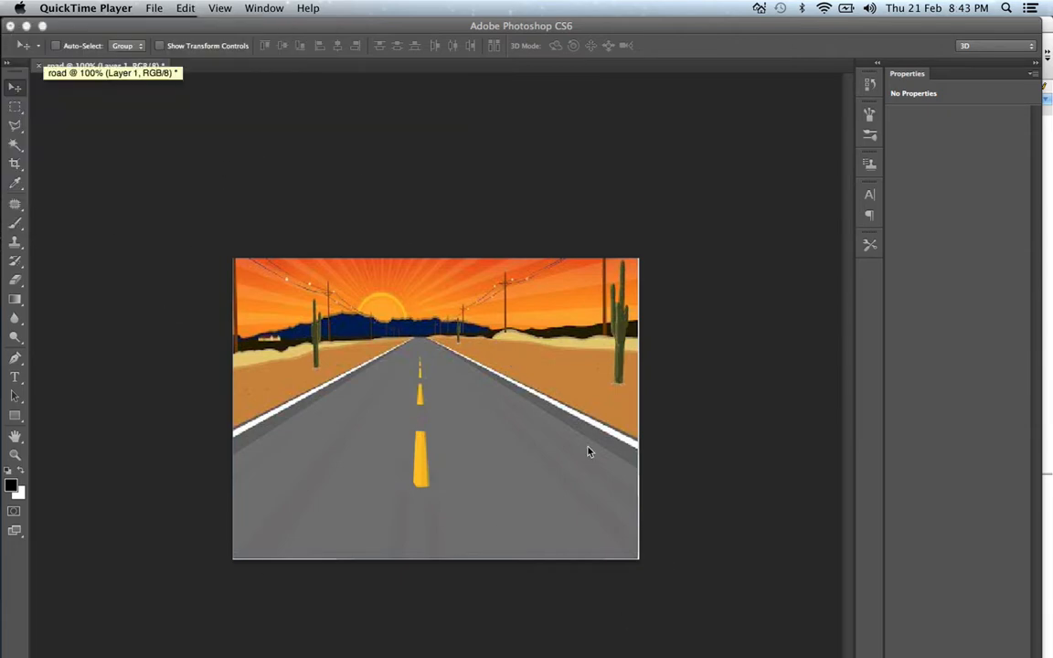
click(266, 8)
click(448, 106)
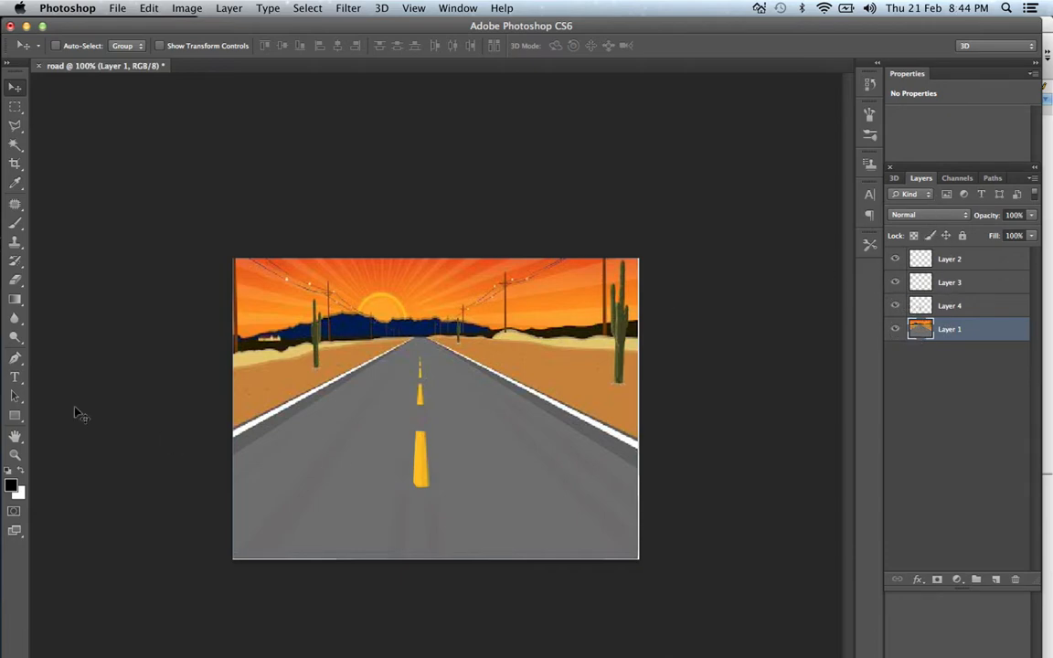
Step: Check what Layer 2, Layer 3 and Layer 4 contain by toggling their visibility, leaving only Layer 1 shown
click(14, 125)
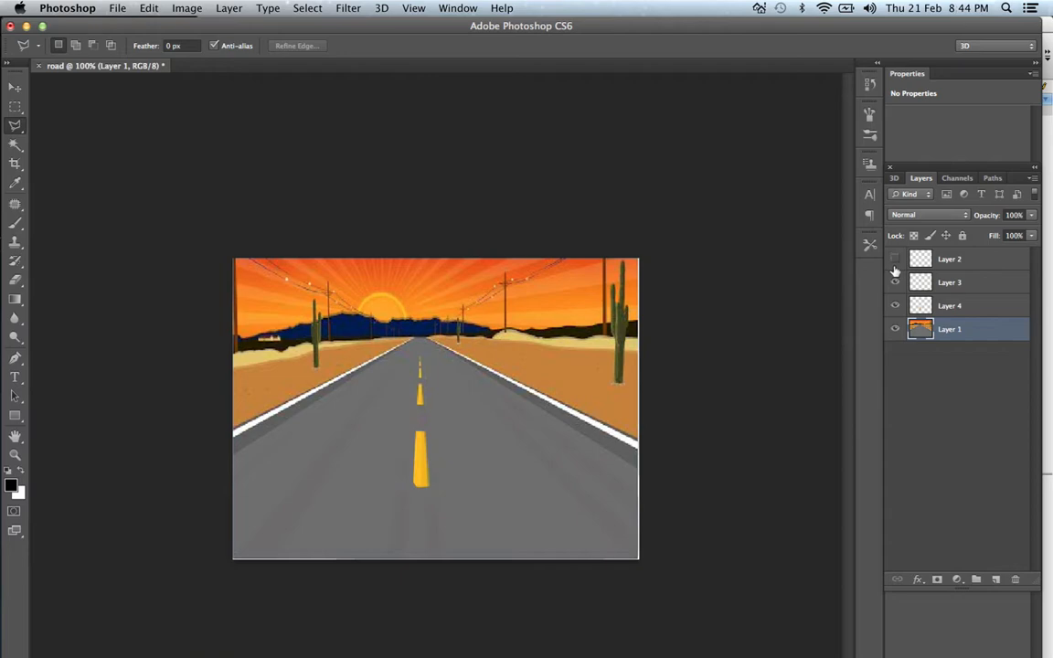
click(895, 261)
click(896, 284)
click(896, 283)
click(896, 307)
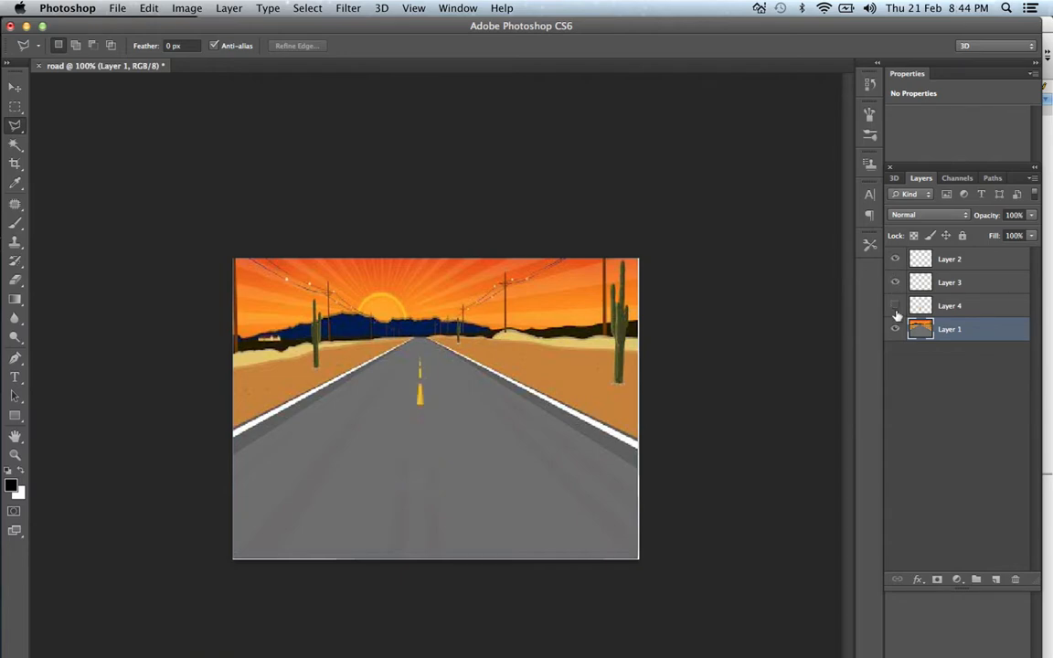
click(896, 308)
click(896, 306)
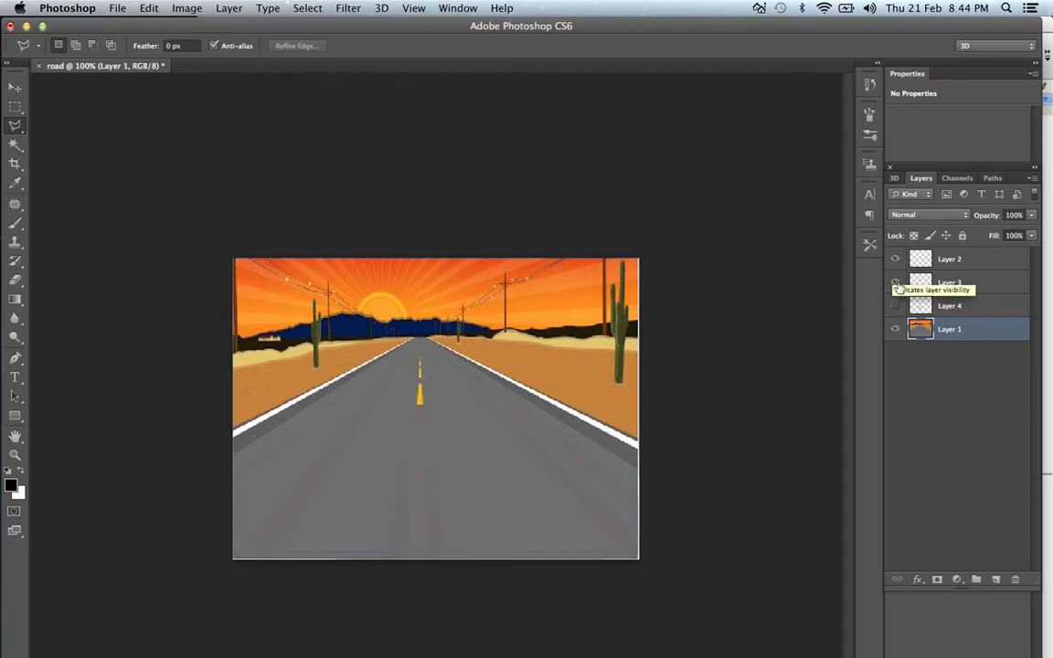
click(896, 284)
click(895, 260)
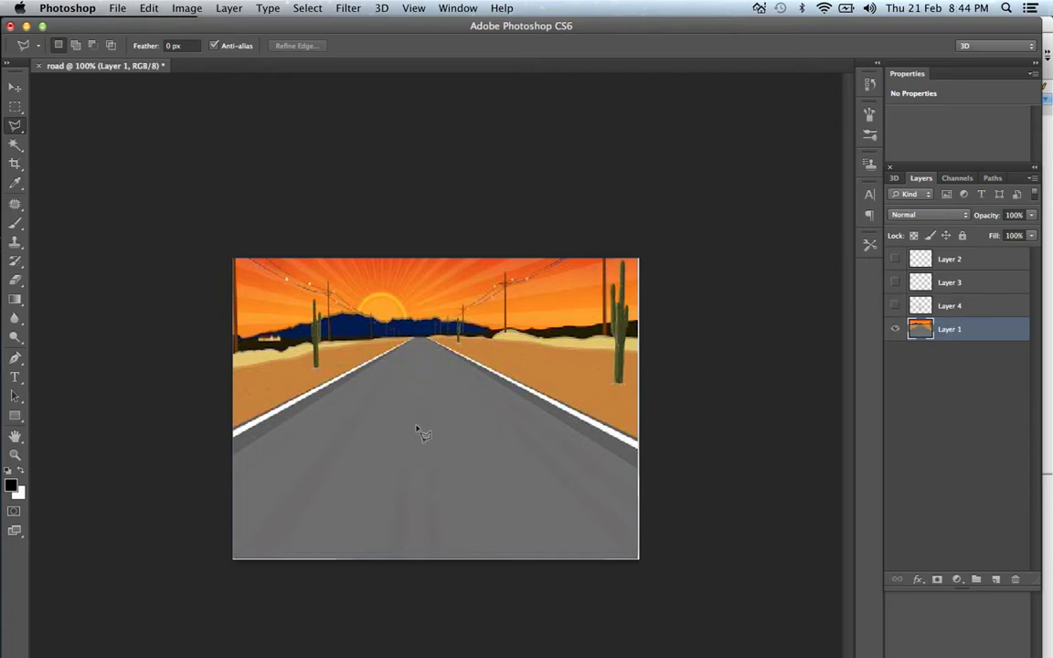
Step: Outline an oval area over the lower centre of the road on Layer 1 with the Patch tool
click(15, 202)
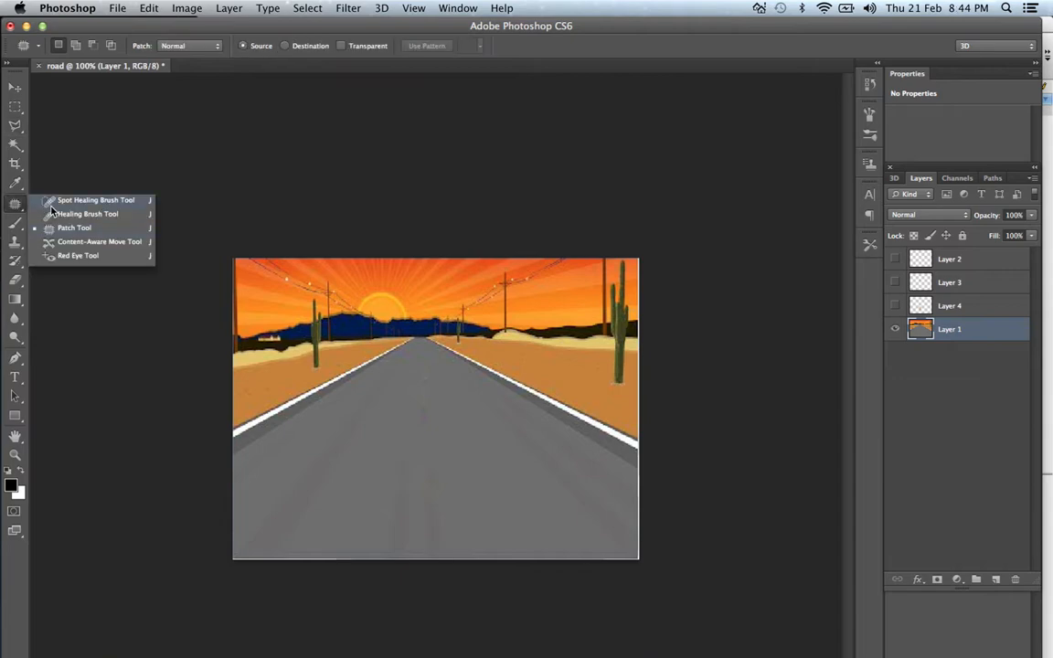
click(70, 231)
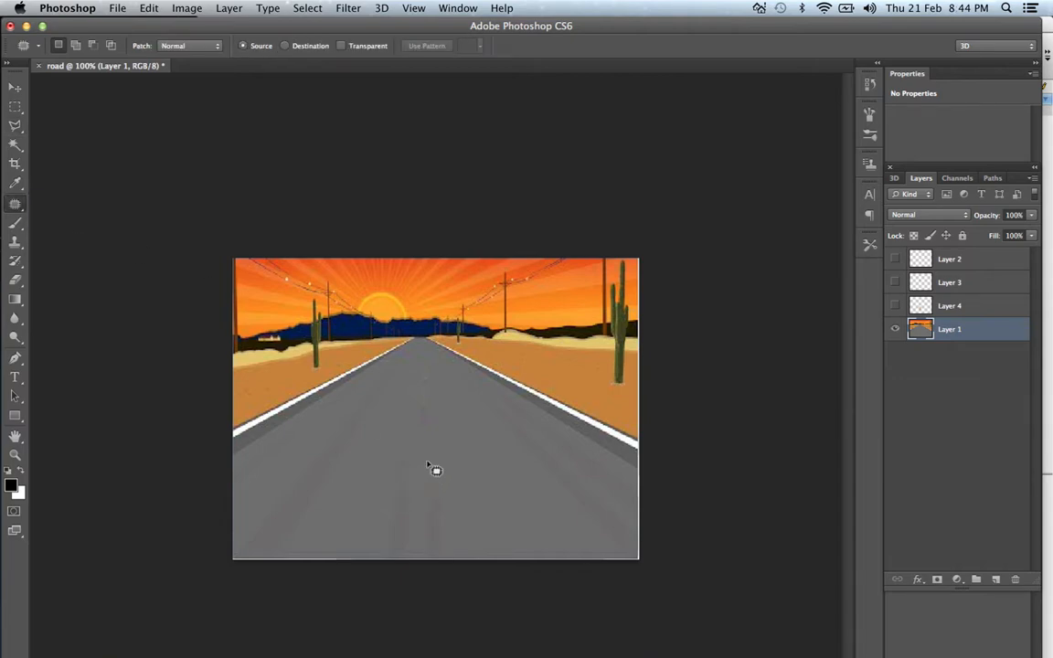
mouse_move(442, 432)
mouse_down()
mouse_move(435, 425)
mouse_move(441, 467)
mouse_move(506, 460)
mouse_up()
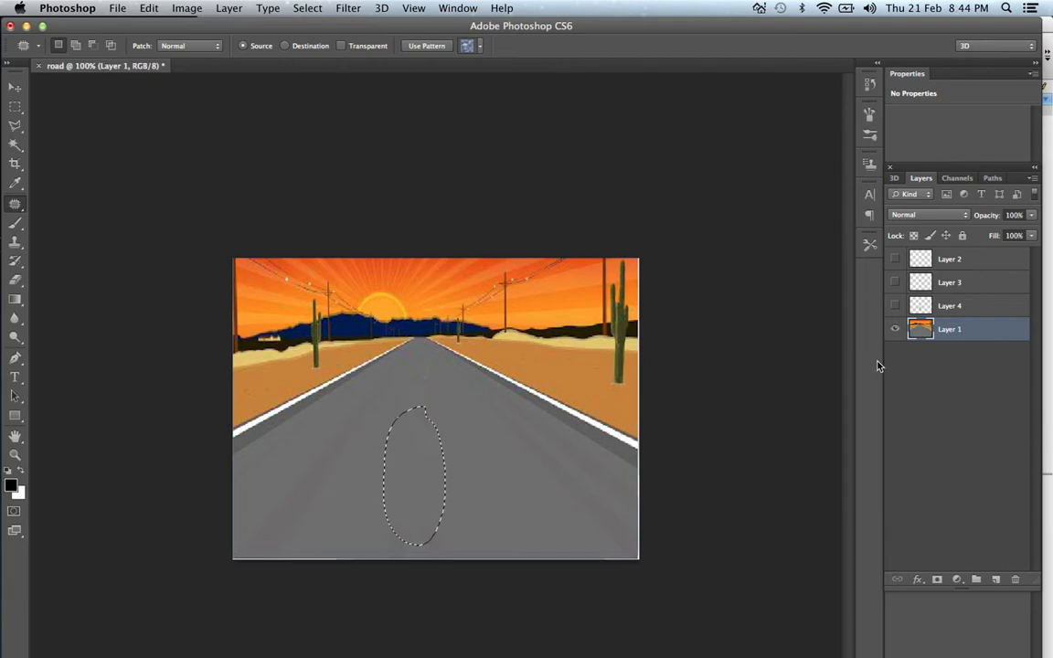
Step: Show Layer 4, Layer 3 and Layer 2 again and clear the oval selection
click(896, 307)
key(super+d)
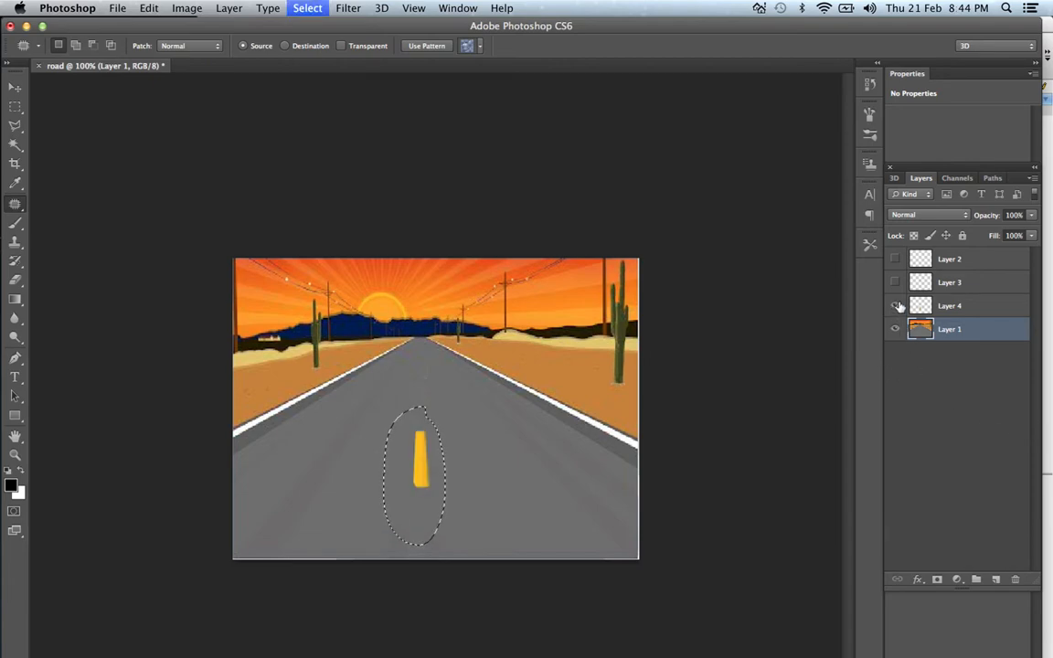
click(898, 282)
click(896, 260)
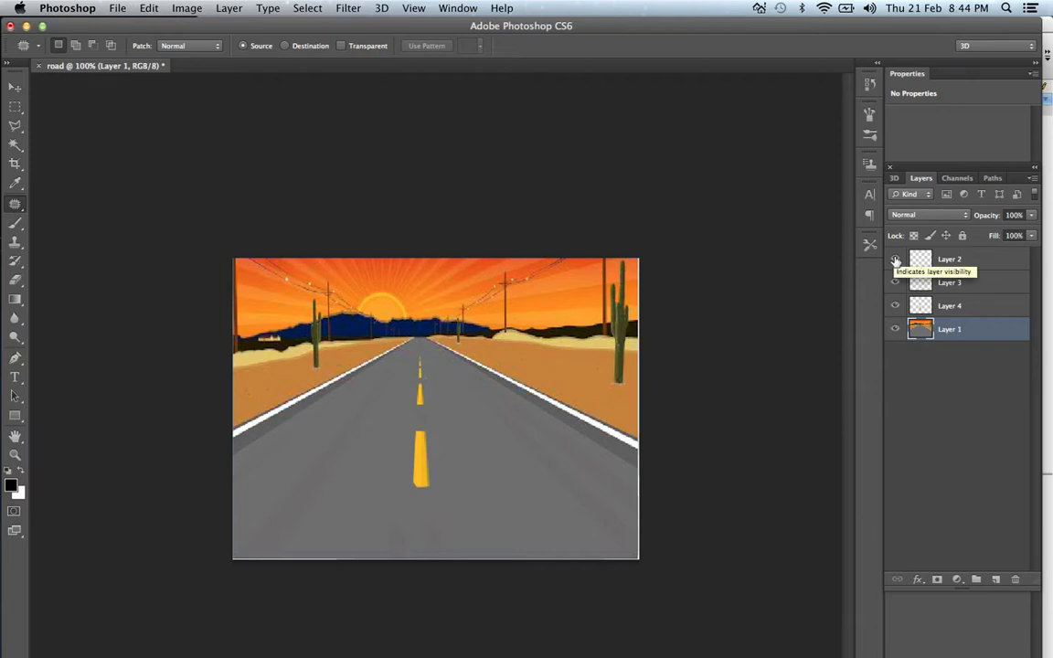
Step: Hide Layer 3, Layer 4 and Layer 1 so that only Layer 2 is shown
click(896, 283)
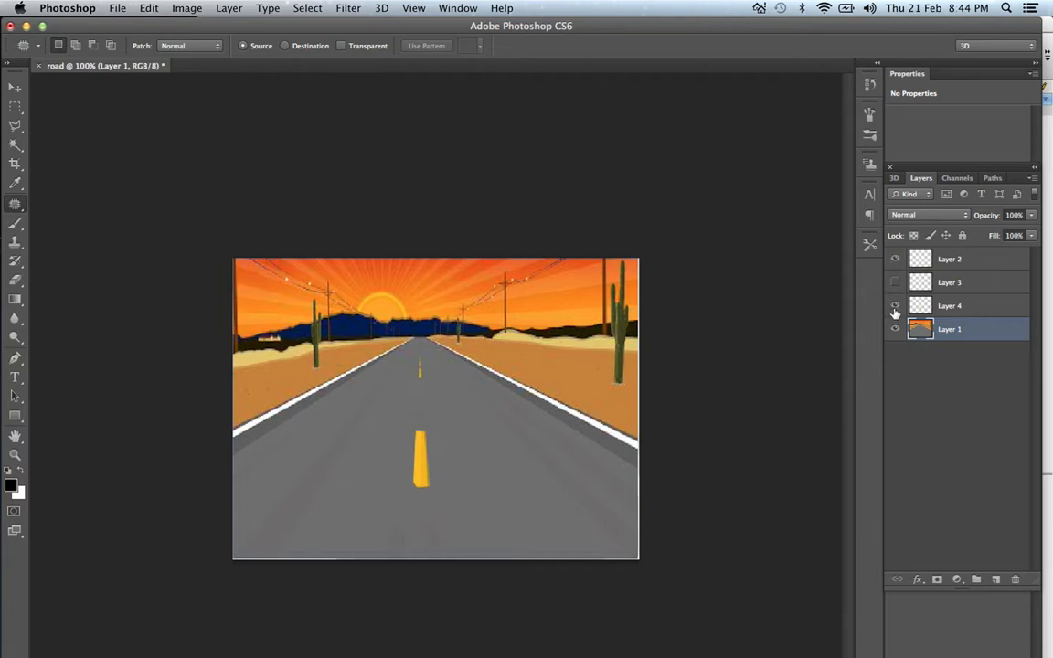
click(896, 306)
click(896, 329)
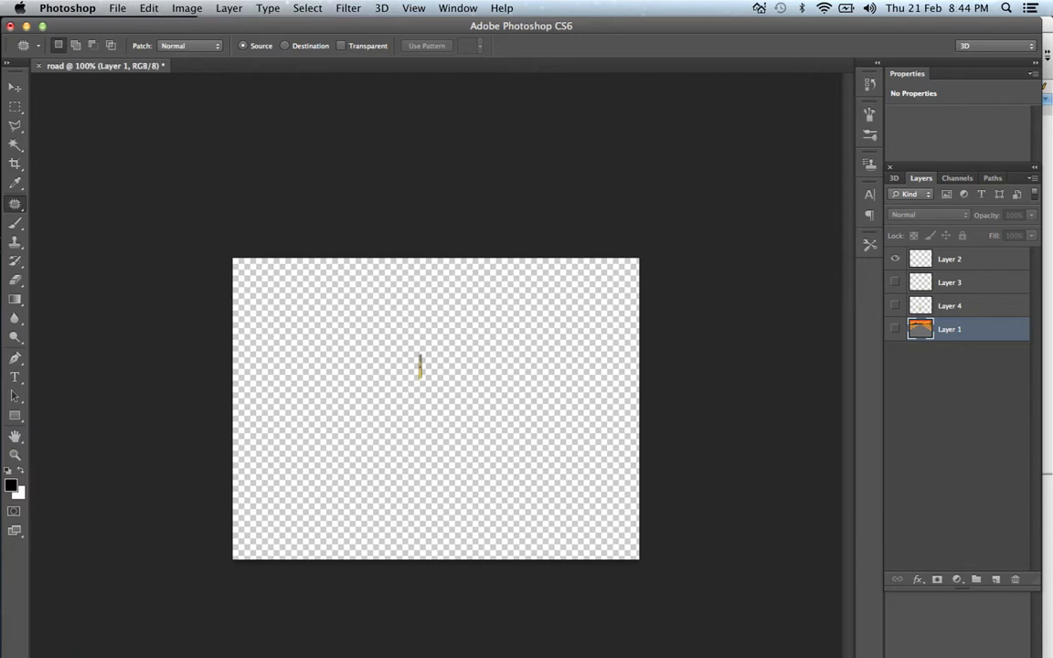
Step: Set up saving the isolated back line as a JPEG copy named road.jpg, and cancel the save
click(112, 9)
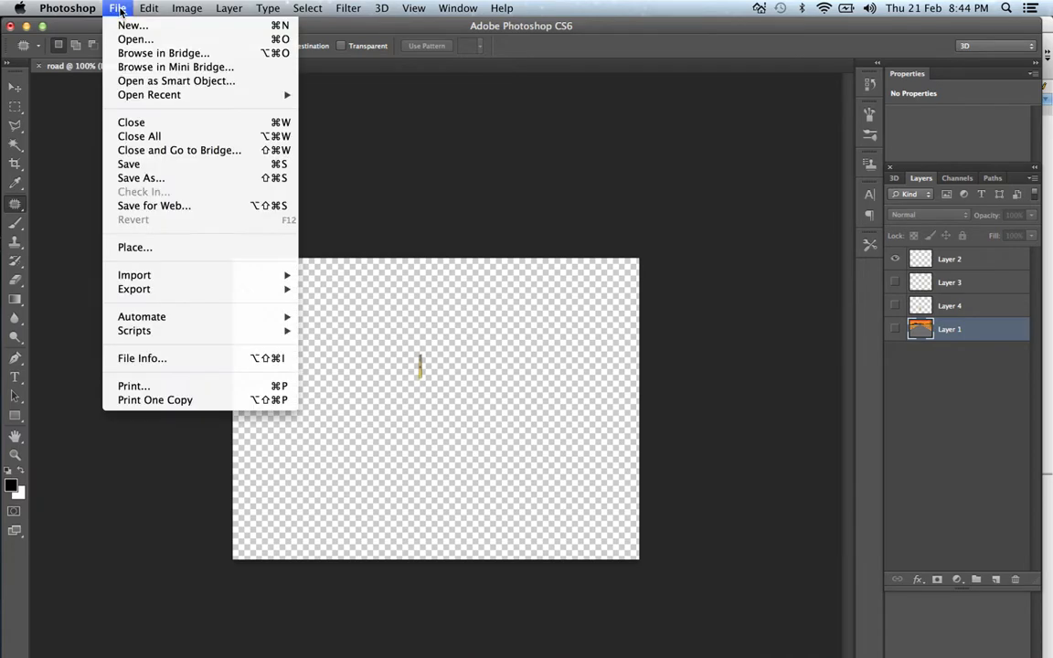
click(166, 184)
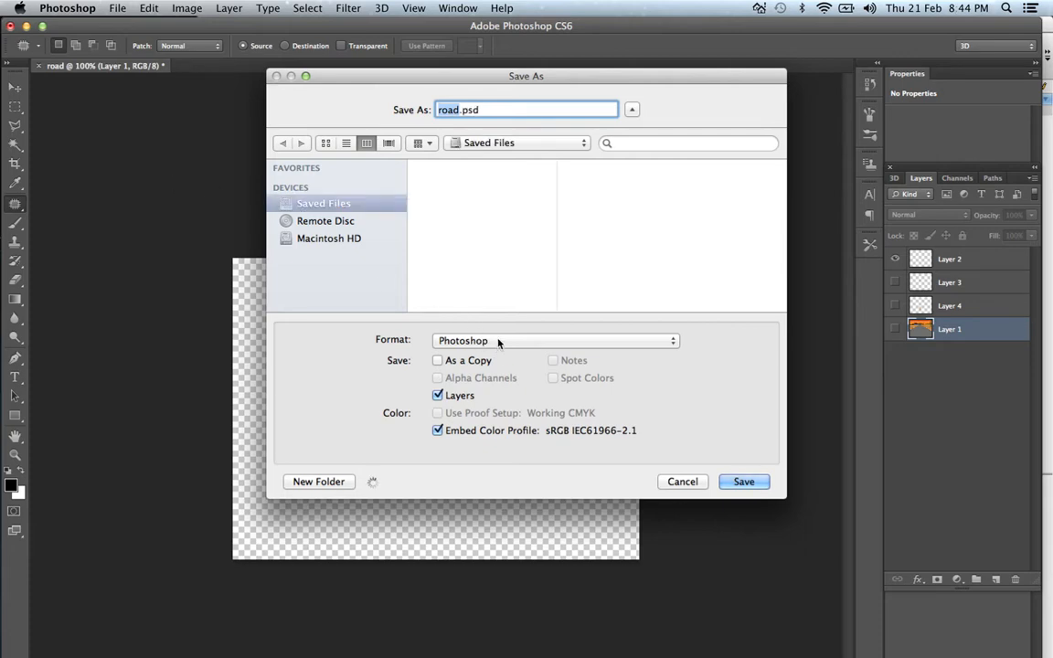
click(498, 341)
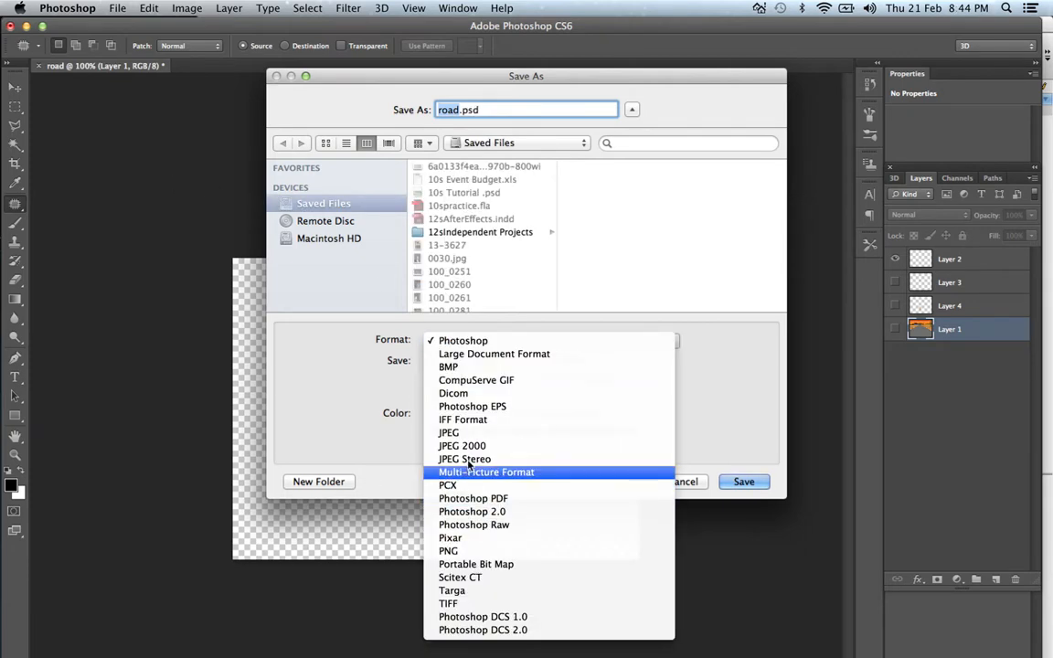
click(457, 433)
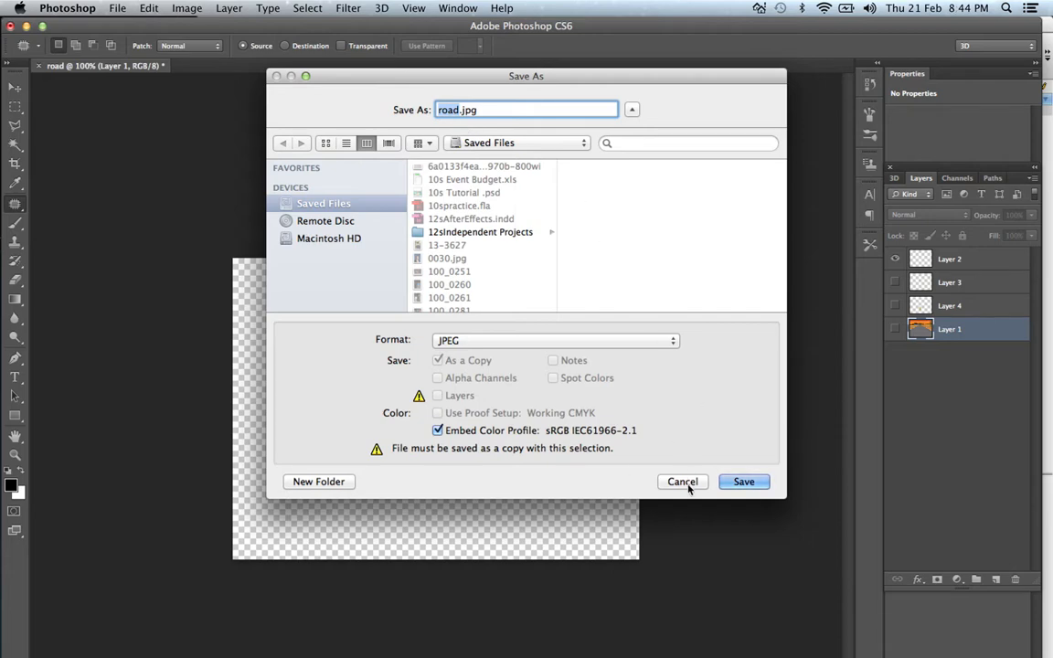
click(688, 482)
Step: Hide Layer 2 and isolate Layer 3, Layer 4 and Layer 1 one at a time, ending with only Layer 1 shown
click(895, 260)
click(895, 282)
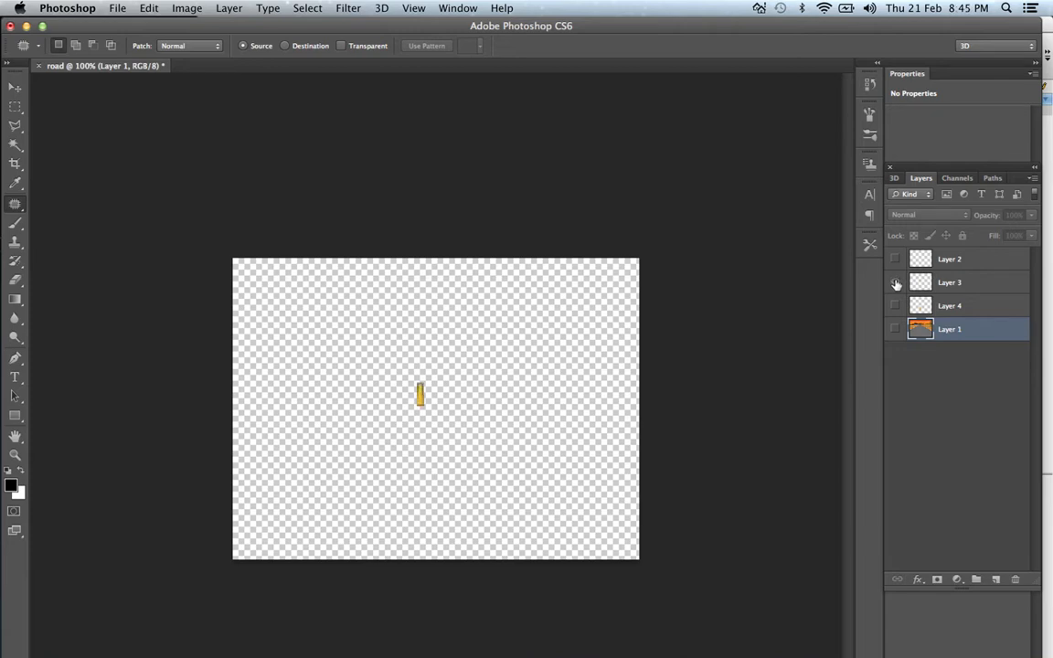
click(894, 282)
click(895, 306)
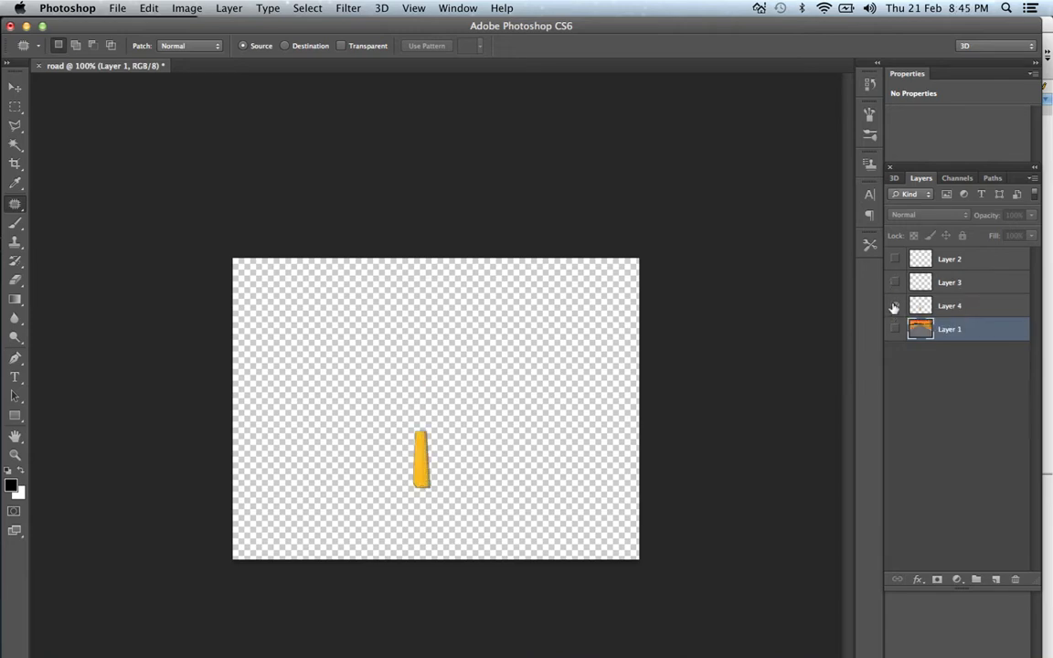
click(895, 306)
click(895, 331)
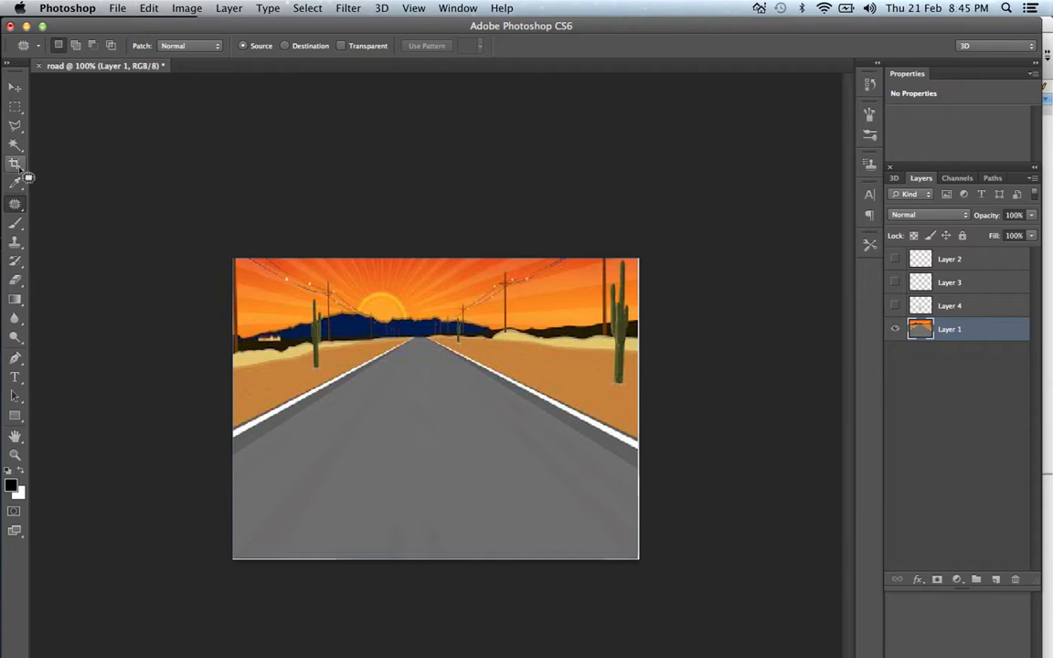
Step: Leave Photoshop and switch to the Untitled-1 document in Flash
click(16, 87)
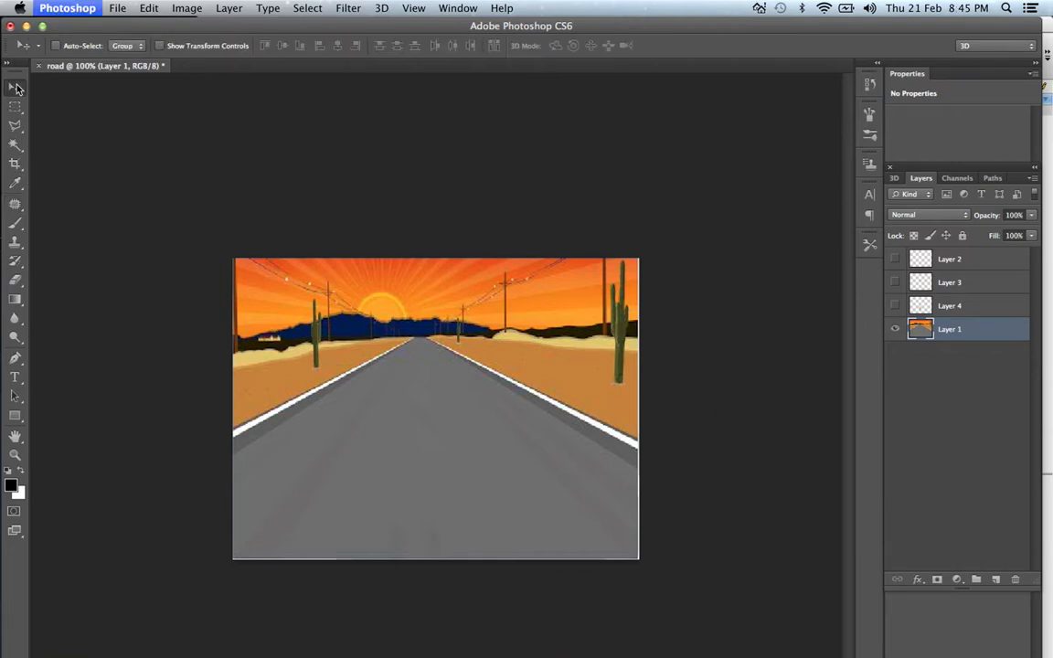
key(super+q)
click(464, 240)
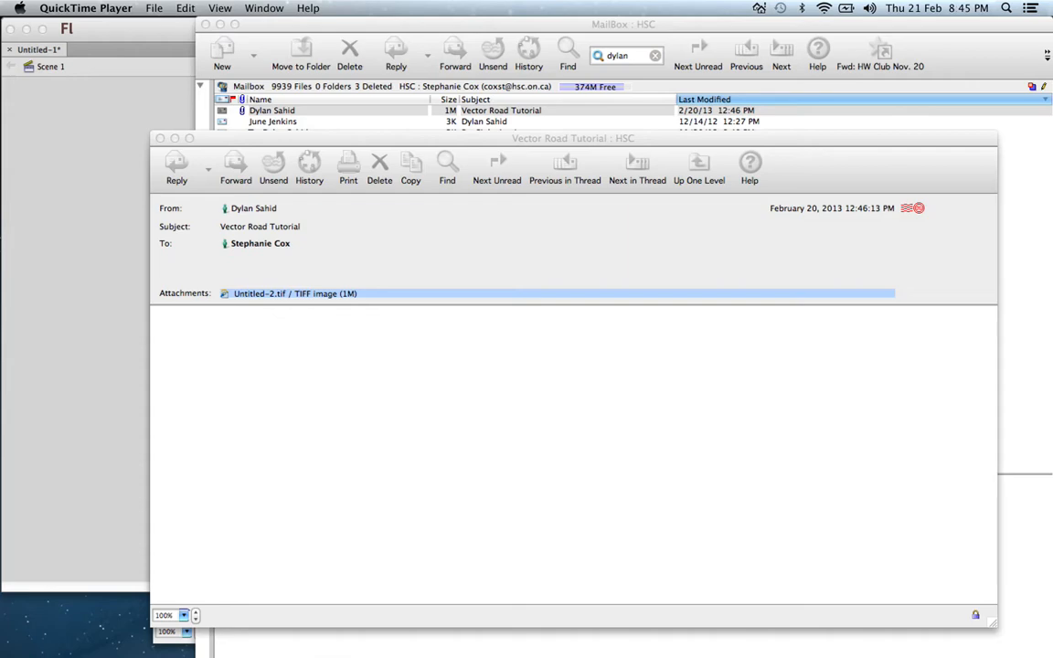
click(38, 90)
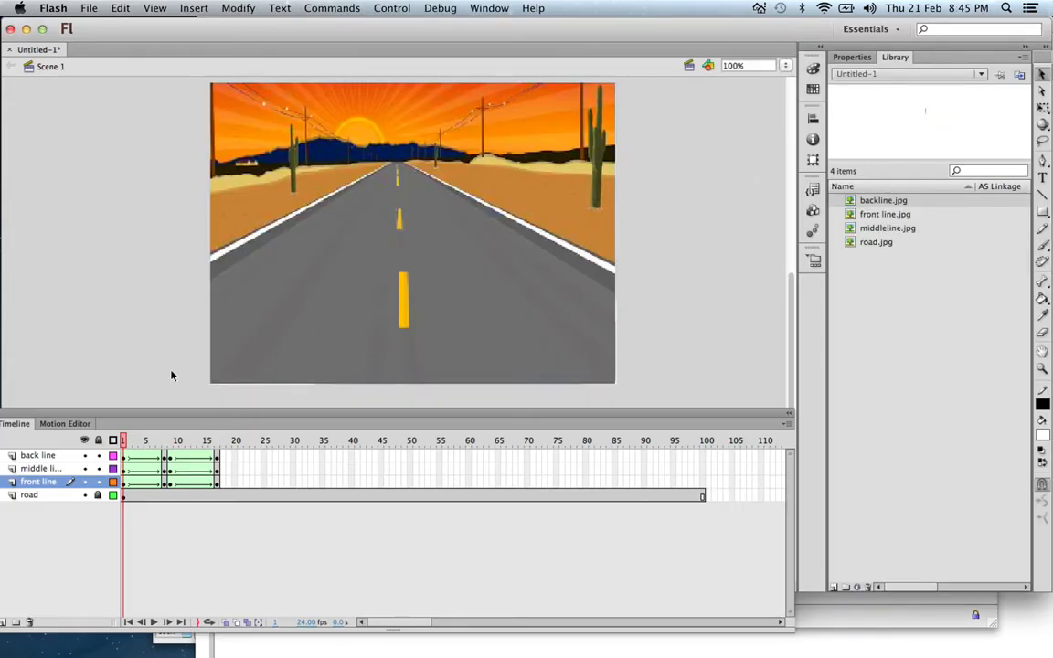
Step: Preview the library images backline.jpg, front line.jpg, middleline.jpg and road.jpg one by one
click(898, 200)
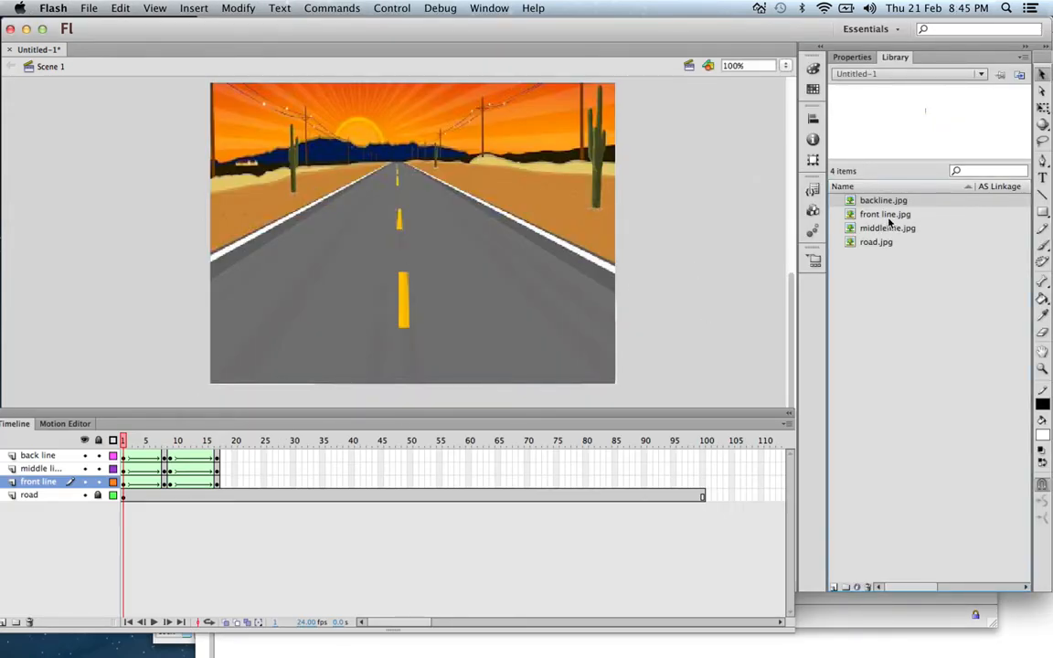
click(889, 214)
click(900, 228)
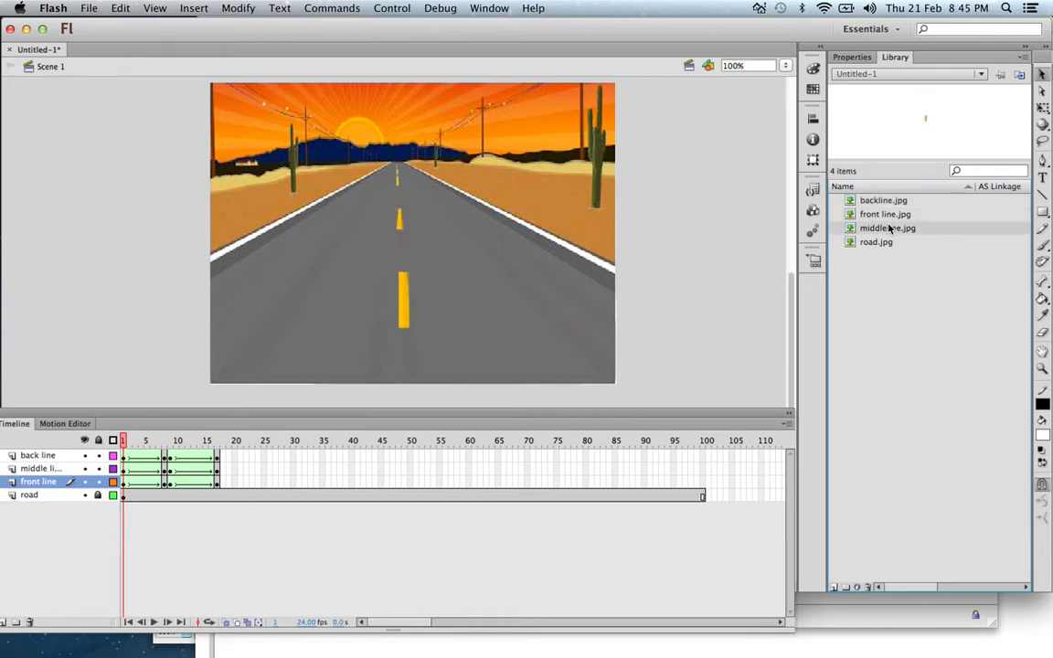
click(879, 243)
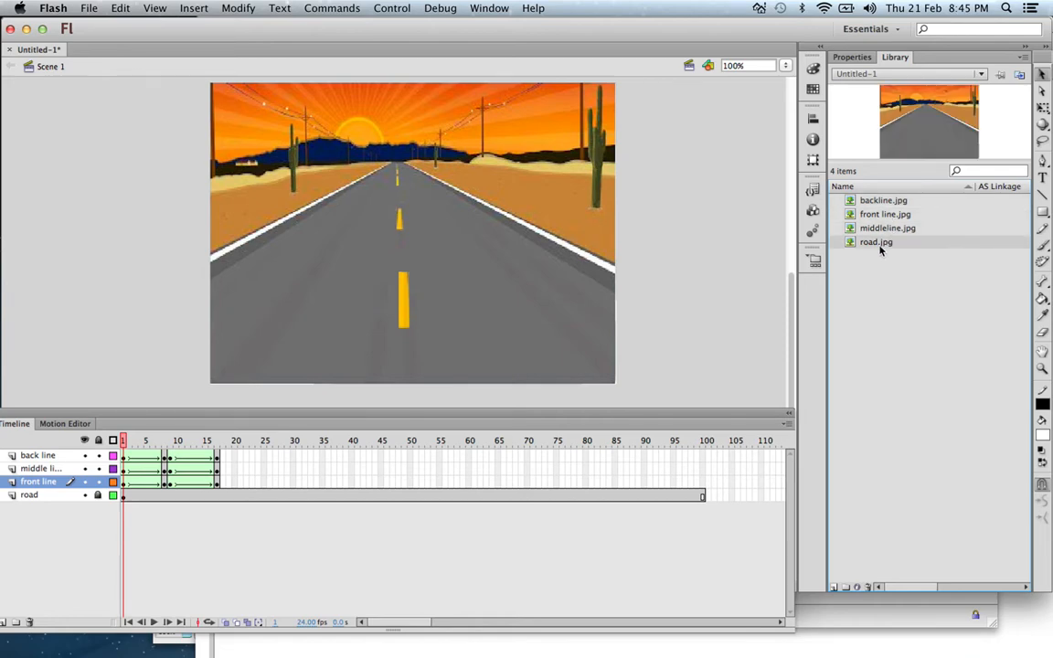
Step: Look up the Import to Library command without importing anything
click(53, 8)
mouse_move(89, 8)
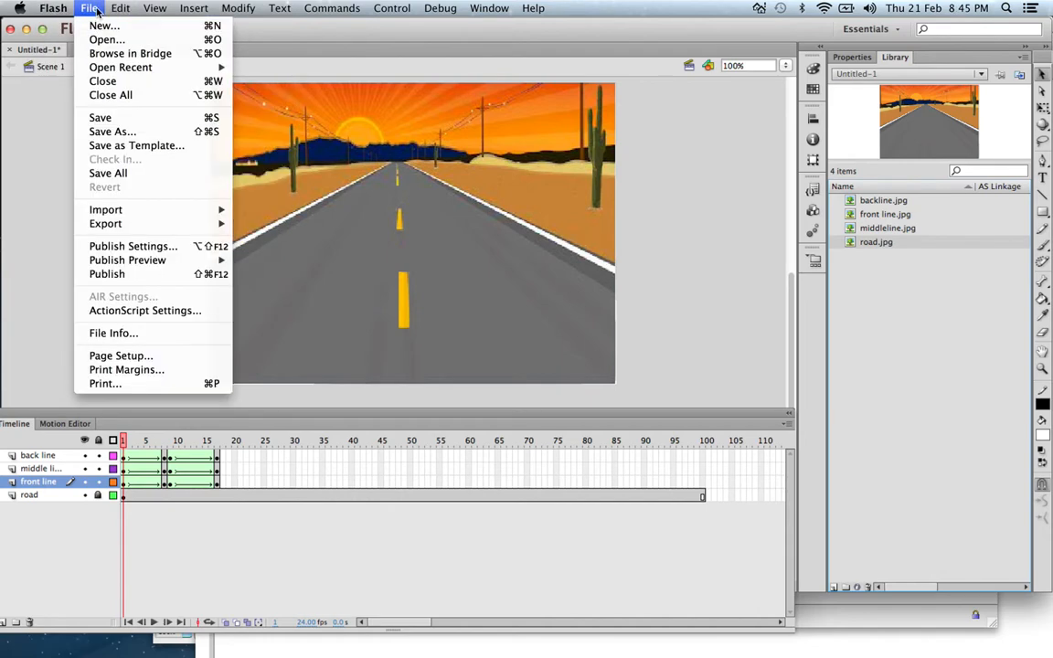
mouse_move(146, 212)
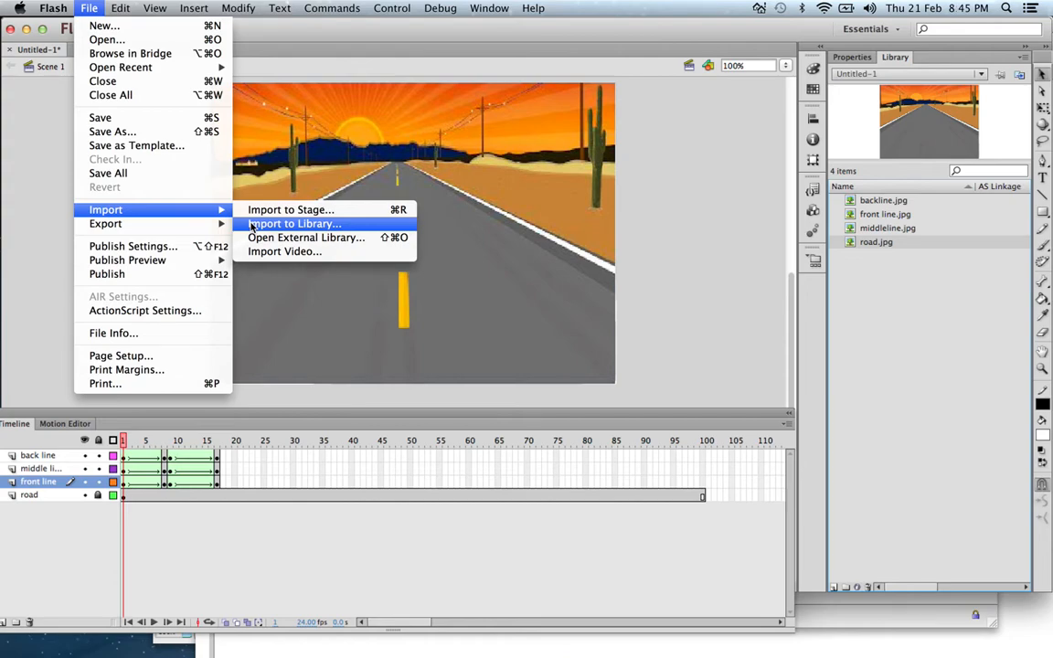
click(50, 564)
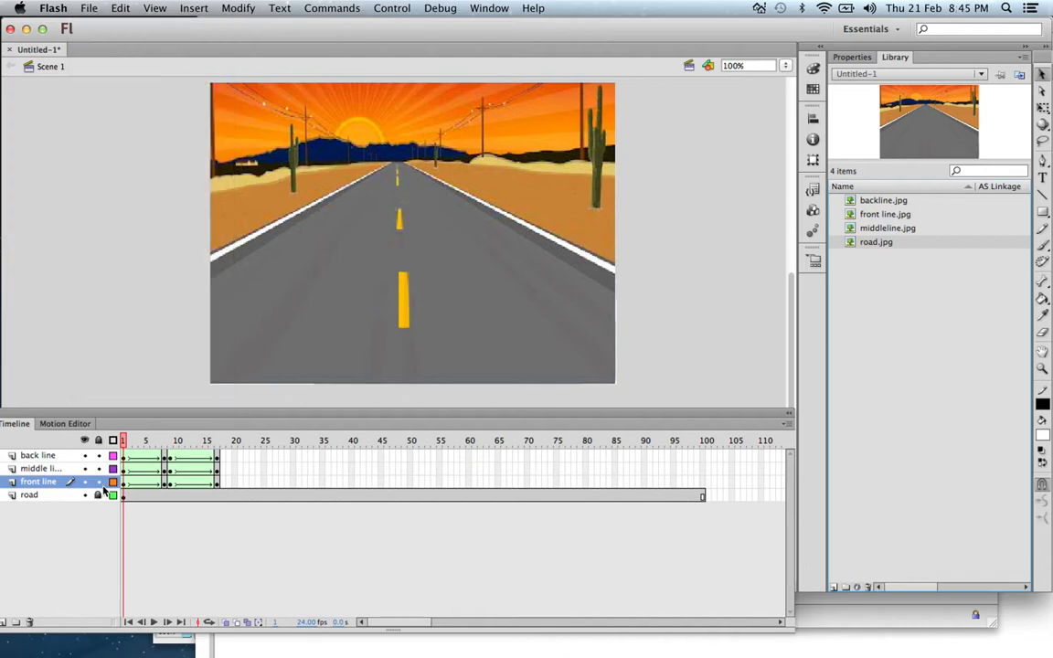
Step: Hide the road, front line, middle line and back line layers one by one, and show them all again
click(85, 495)
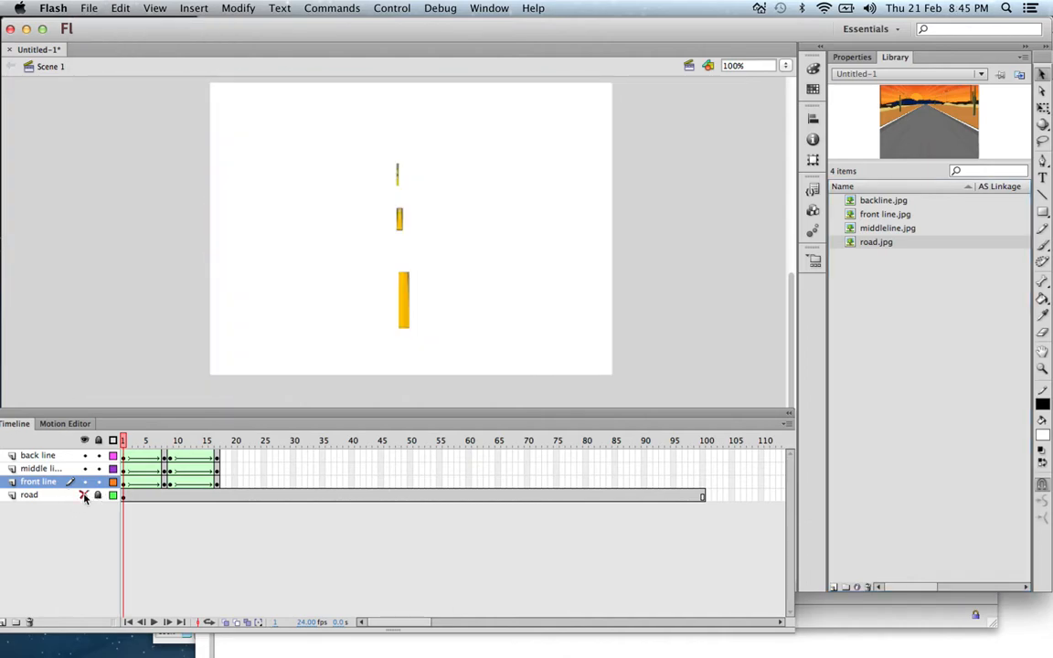
click(85, 481)
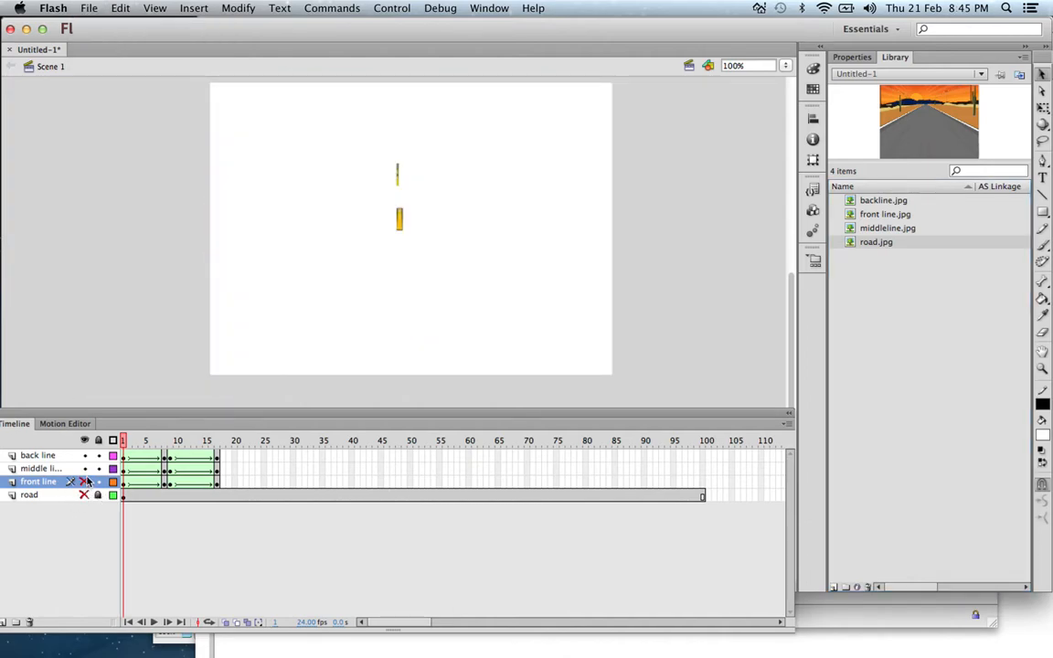
click(85, 468)
click(85, 456)
click(85, 456)
click(85, 468)
click(85, 481)
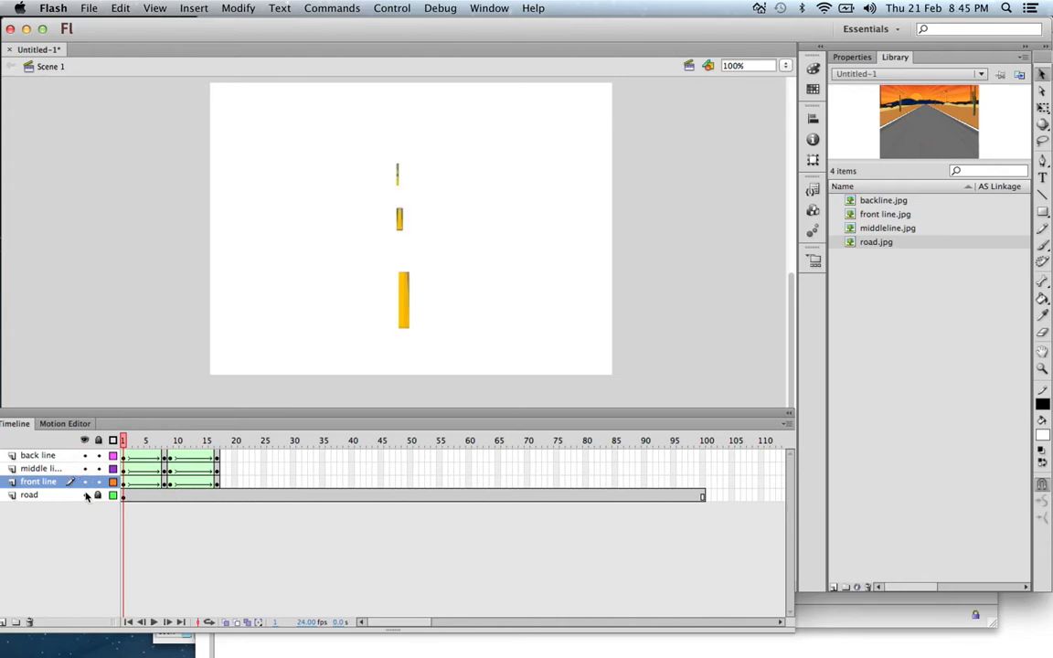
click(85, 495)
Step: Undock the Timeline panel and reposition it as a floating panel below the stage
scroll(214, 501, right, 5)
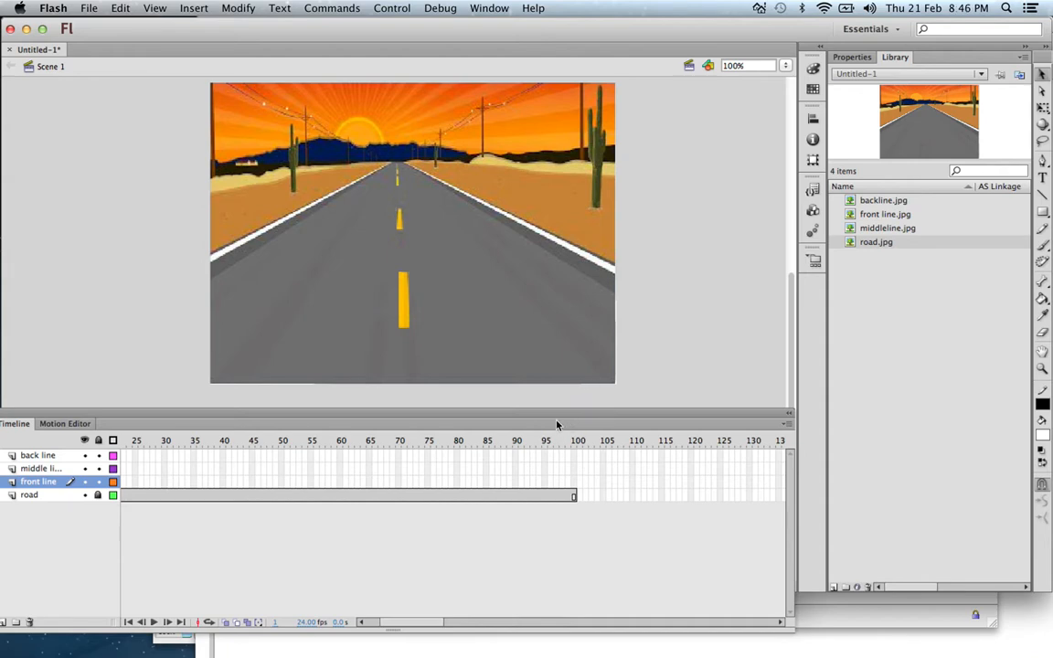
drag(557, 424, 316, 498)
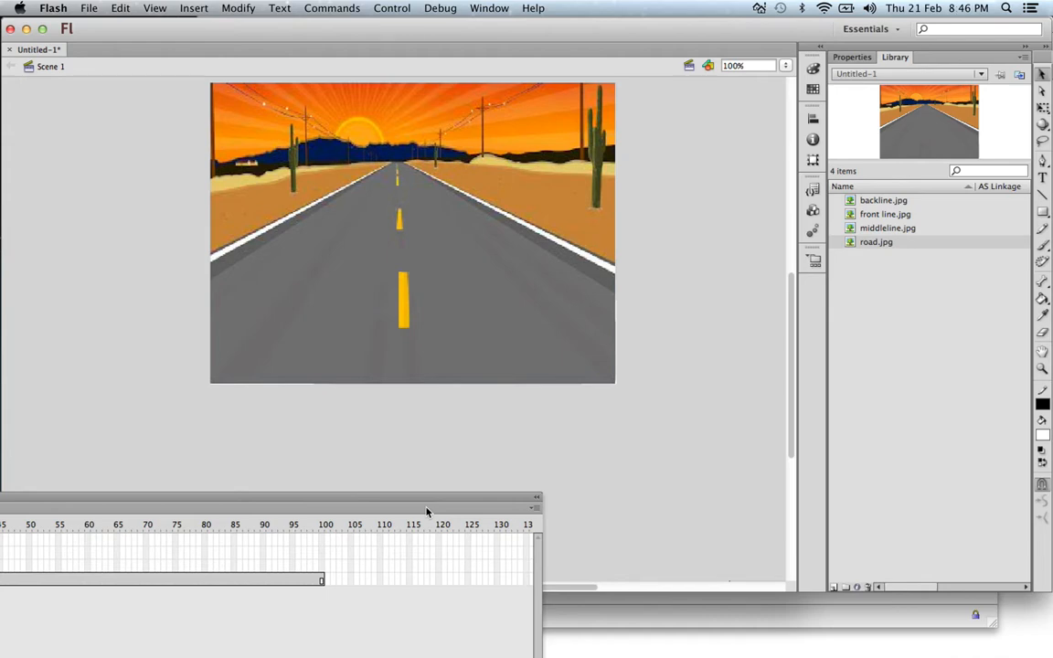
drag(318, 499, 426, 512)
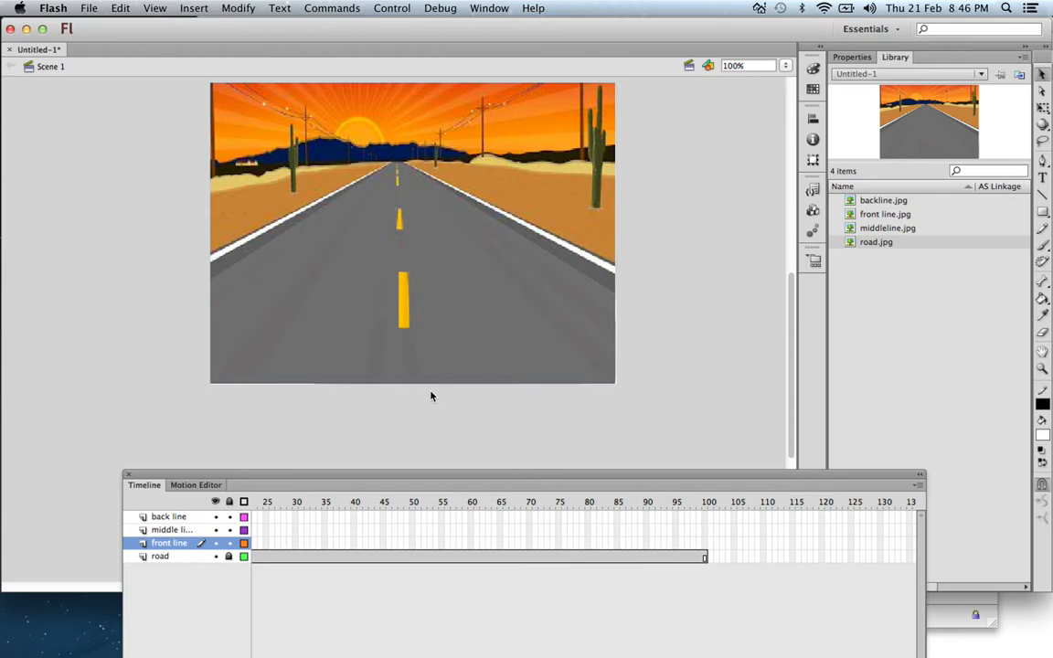
Step: Move the floating timeline fully into view, and scrub the line tweens from frame 1 to frame 9 and back
drag(431, 396, 432, 395)
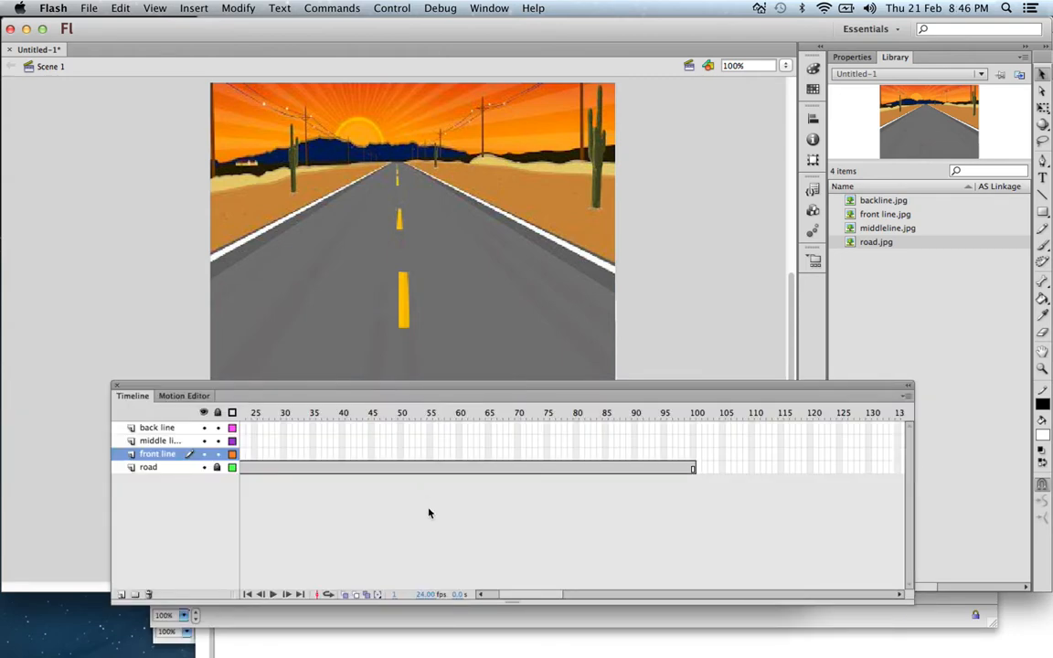
drag(503, 595, 470, 595)
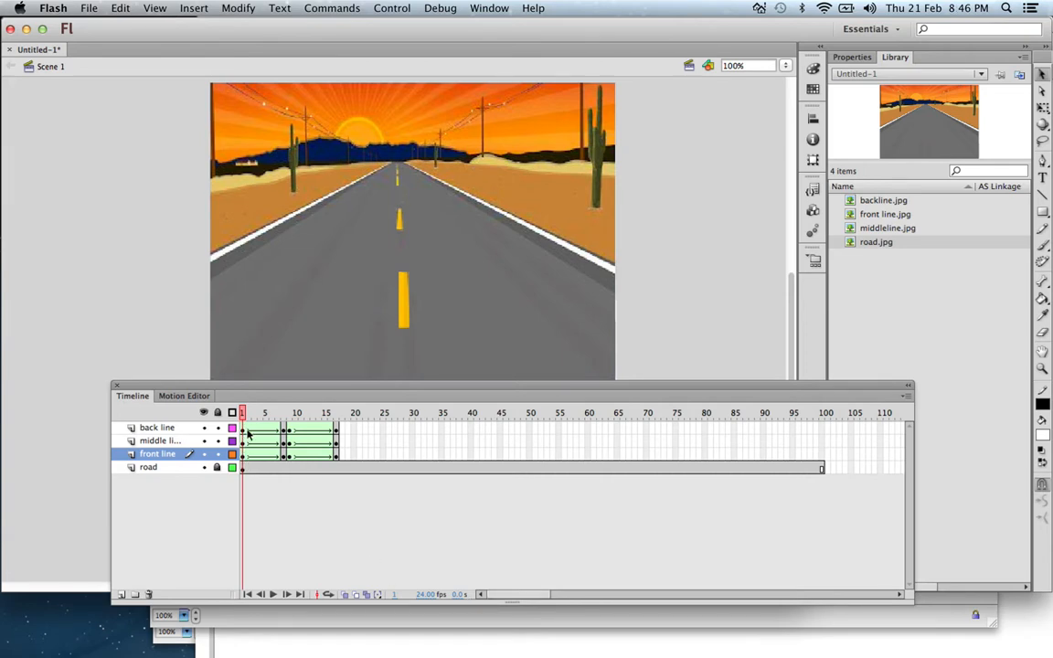
drag(242, 413, 283, 418)
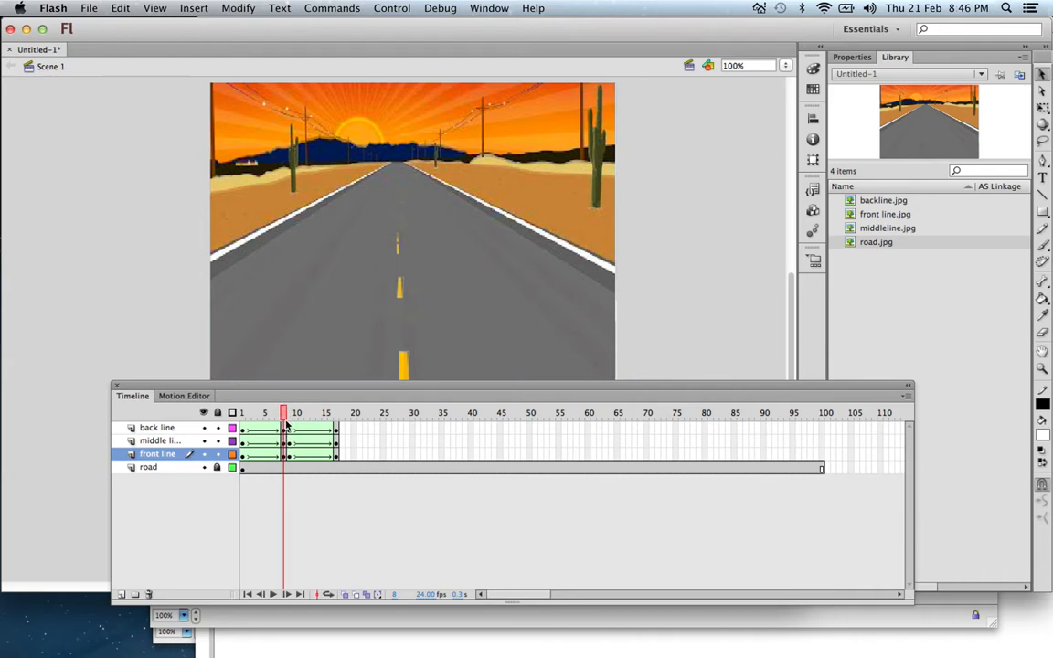
drag(284, 415, 293, 415)
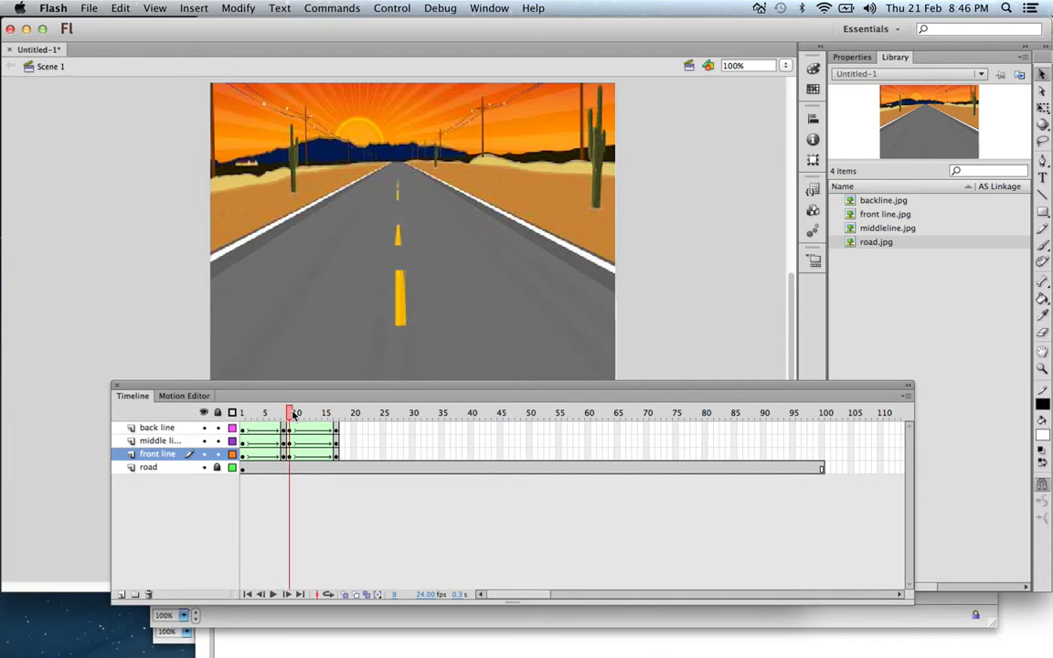
drag(294, 415, 137, 387)
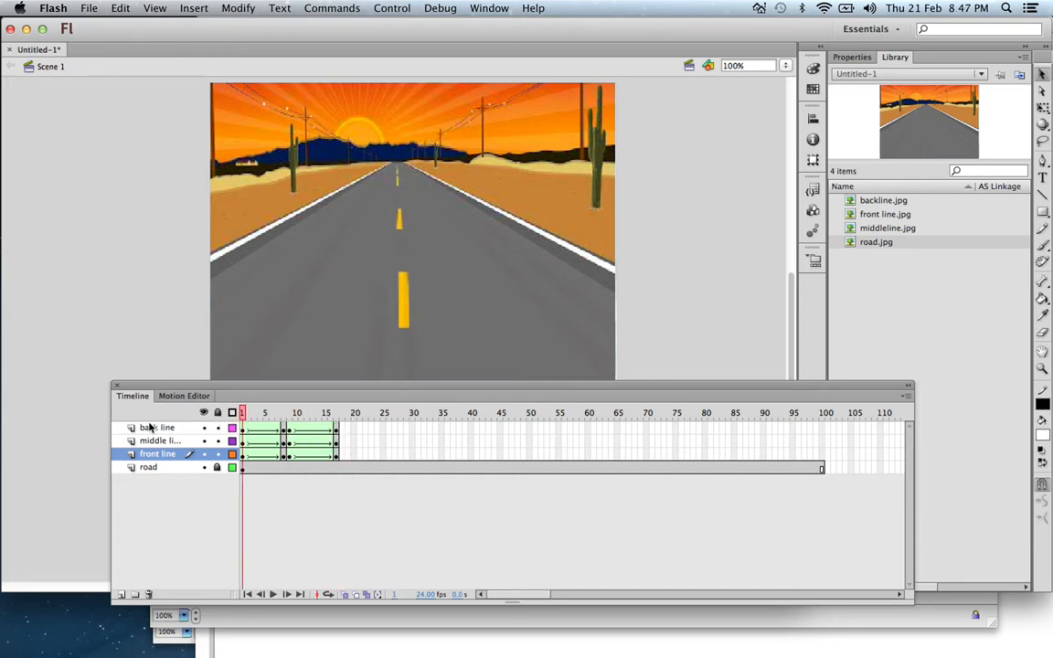
Step: Play back the road line animation twice from the first frame and return the playhead to frame 1
click(273, 595)
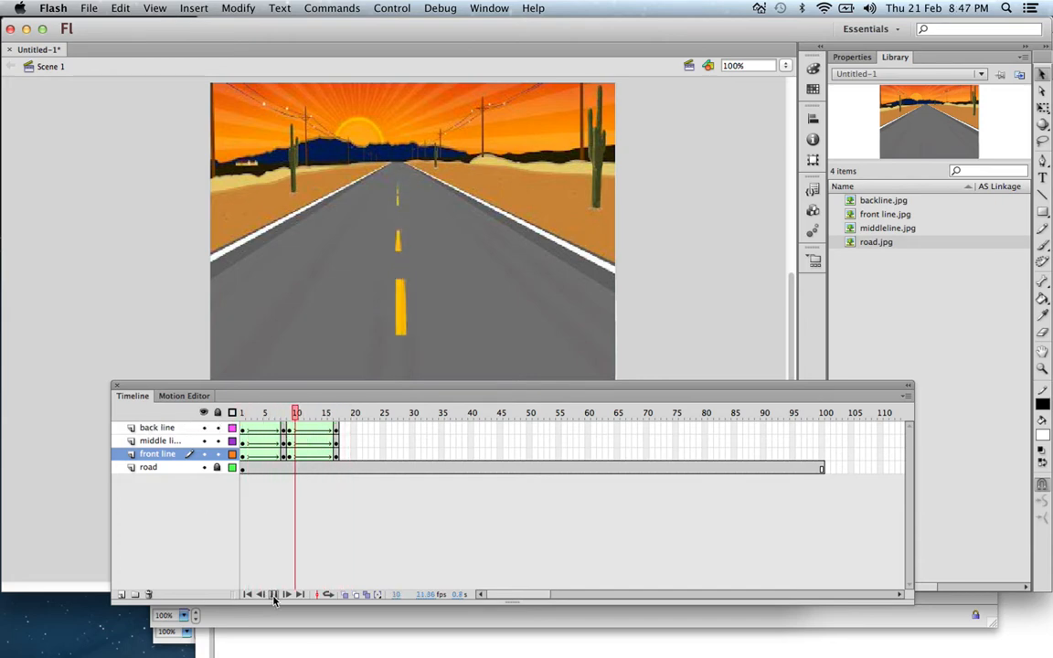
click(273, 595)
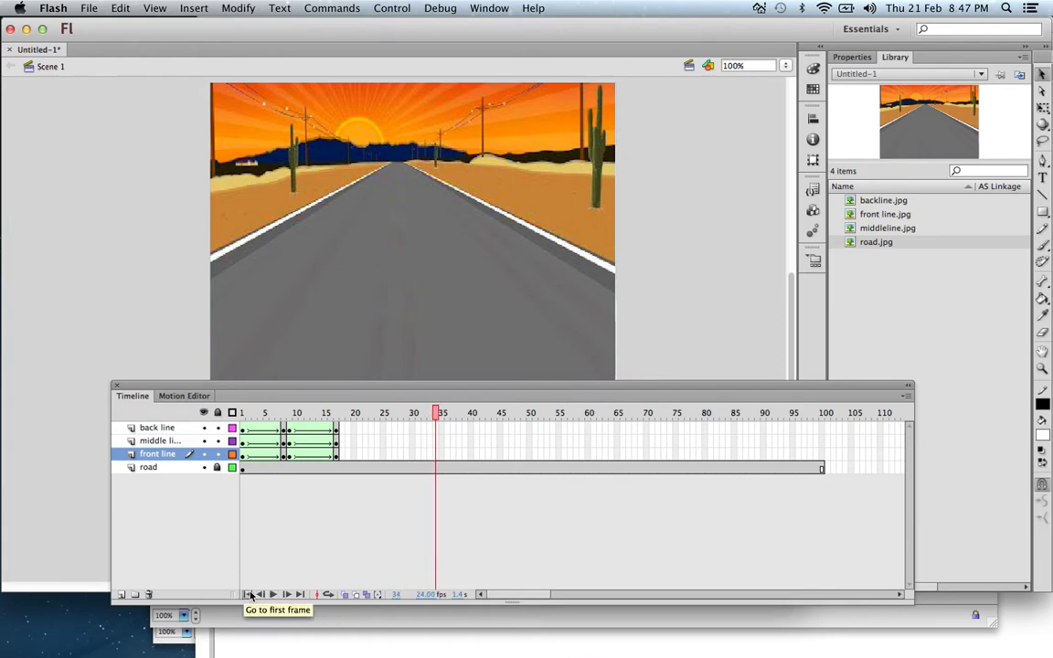
click(248, 595)
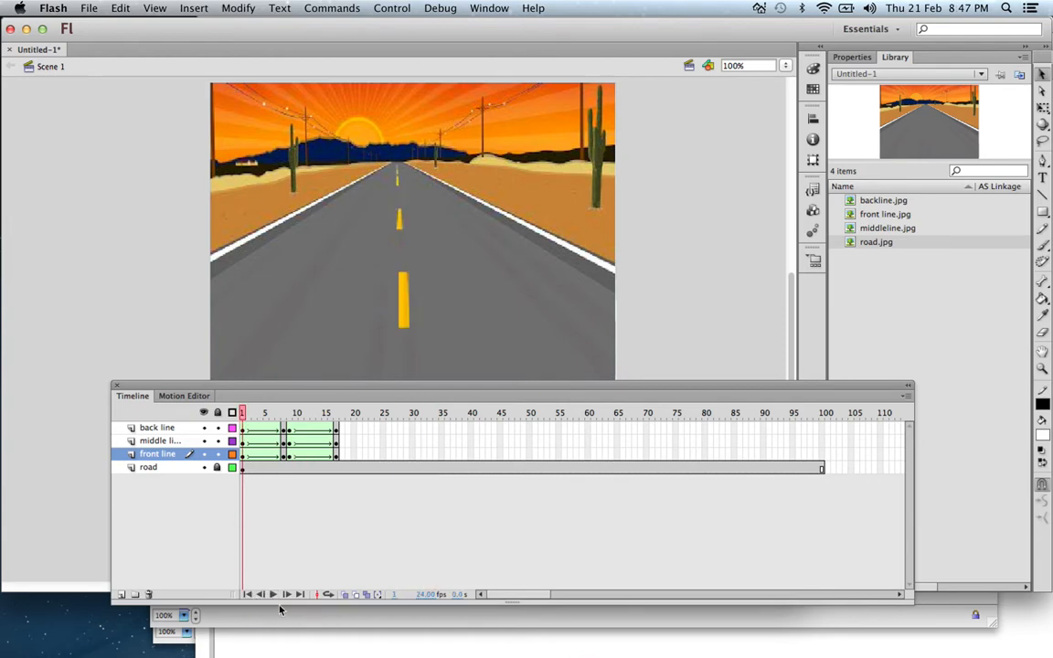
click(273, 595)
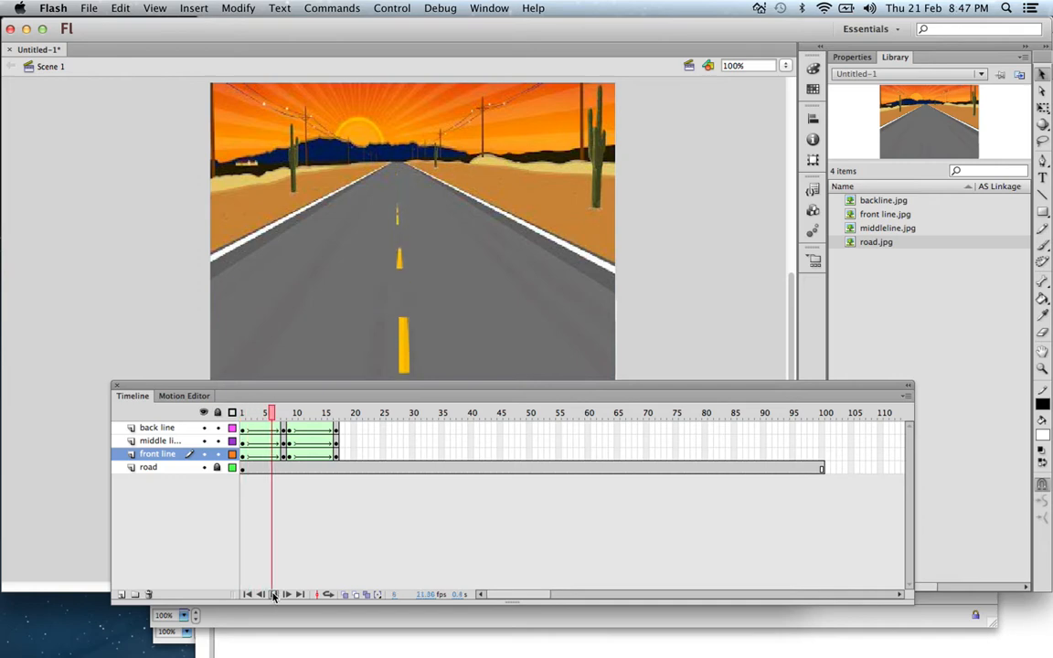
click(273, 595)
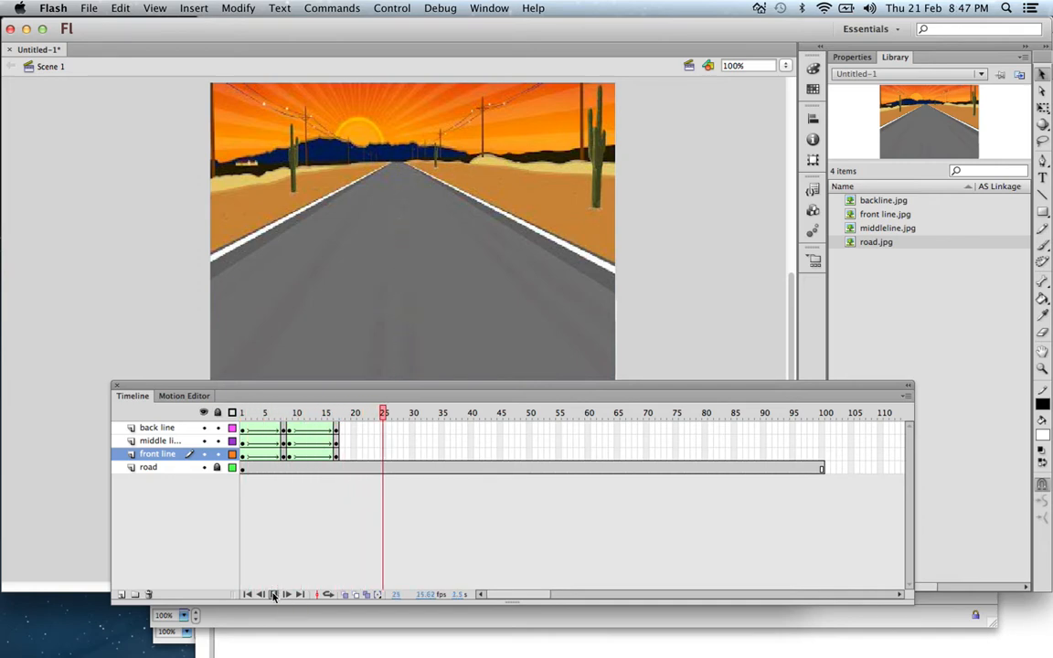
click(393, 8)
click(699, 299)
drag(384, 412, 243, 413)
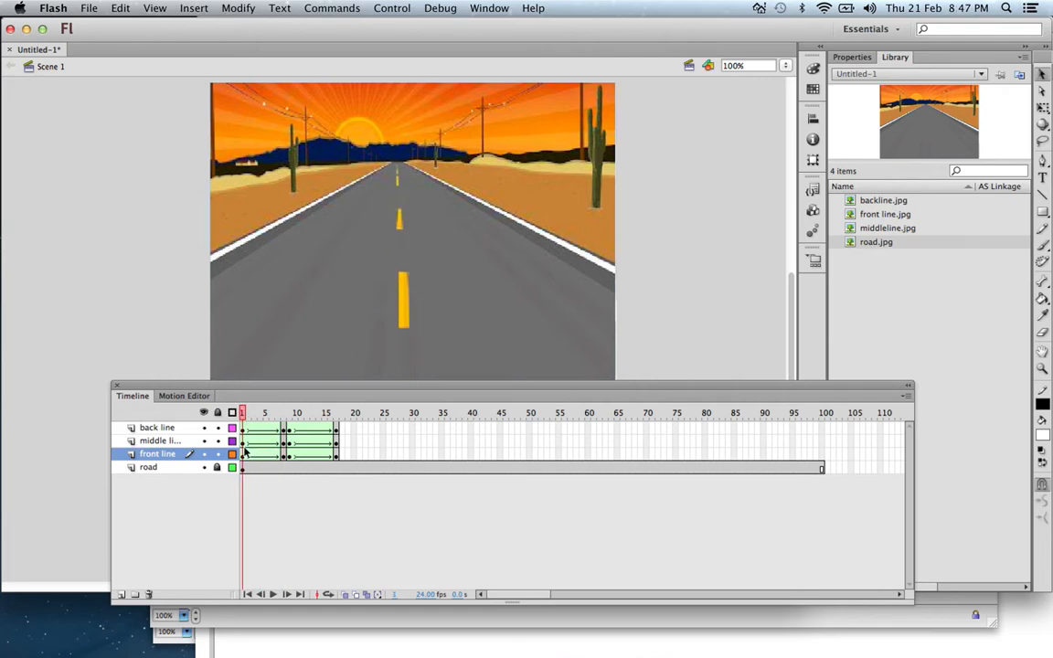
click(243, 430)
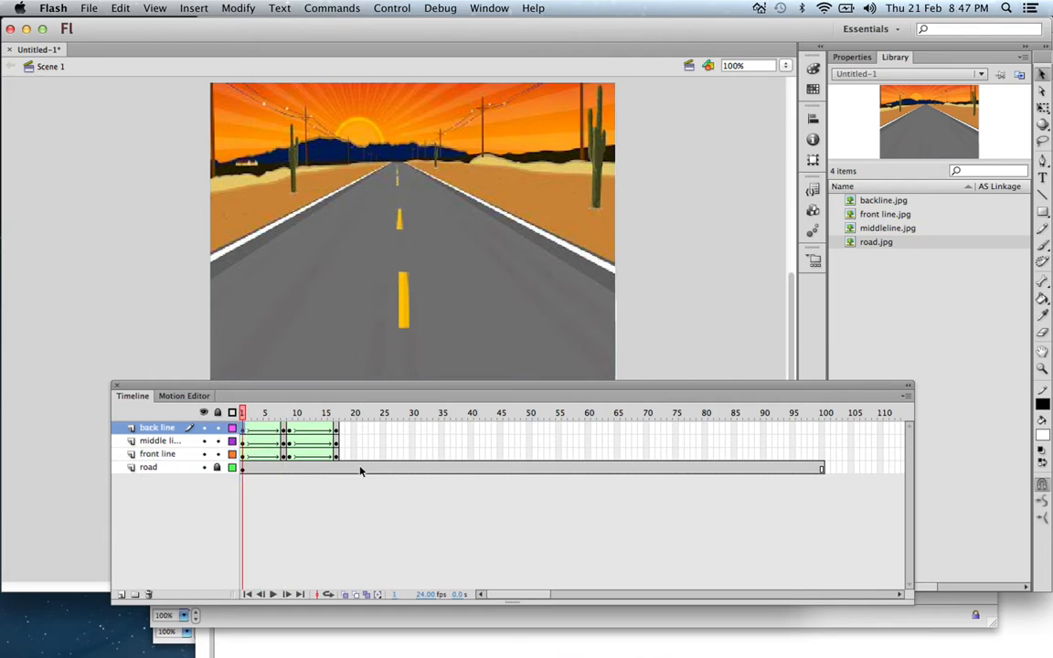
drag(353, 453, 245, 422)
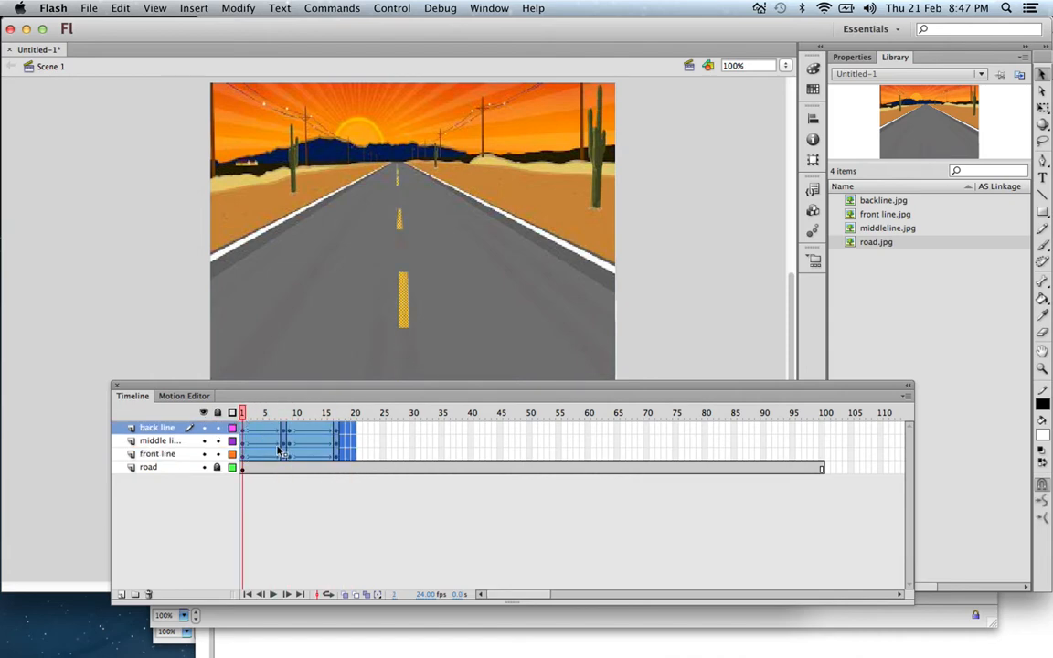
right_click(327, 436)
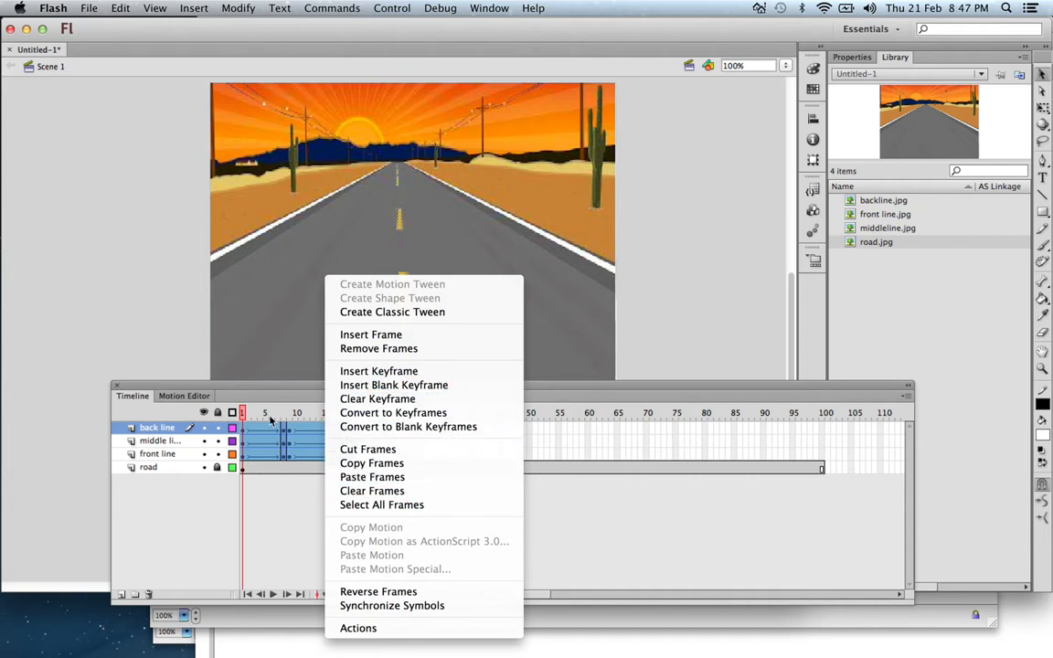
click(238, 393)
click(254, 440)
Step: Clear the existing tweened frames on the front line layer and return the playhead to frame 1
click(244, 462)
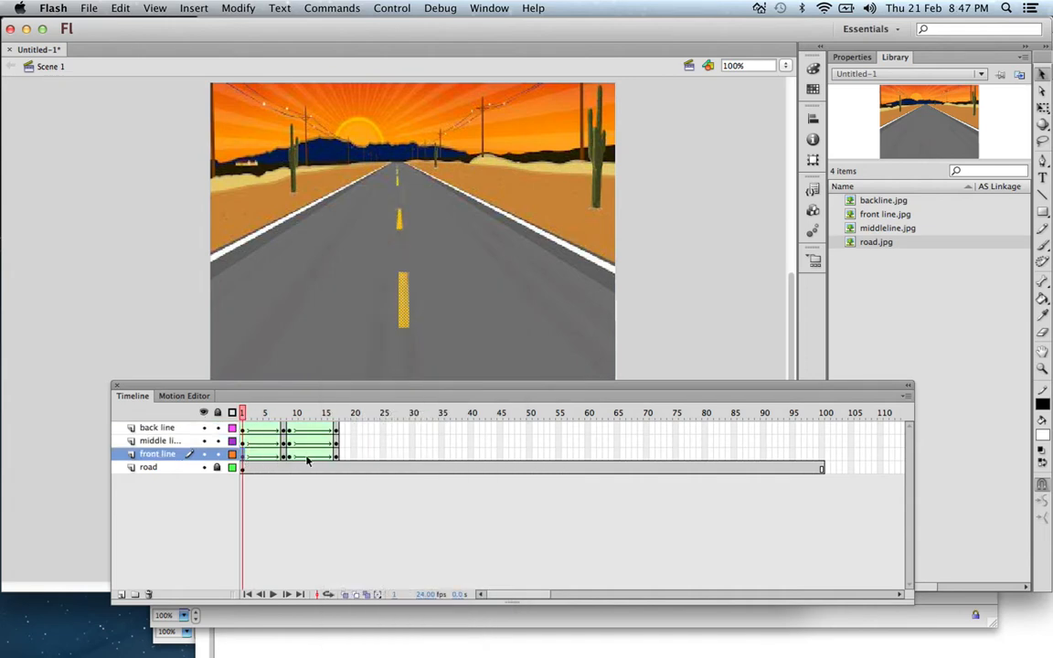
click(317, 459)
right_click(317, 458)
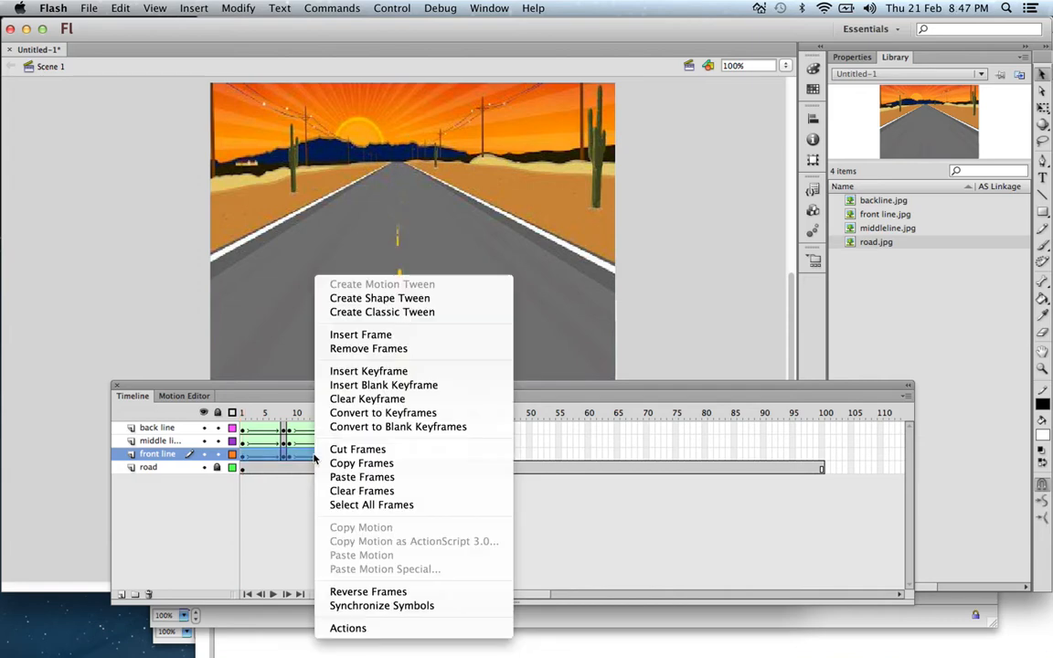
click(369, 492)
drag(333, 418, 242, 416)
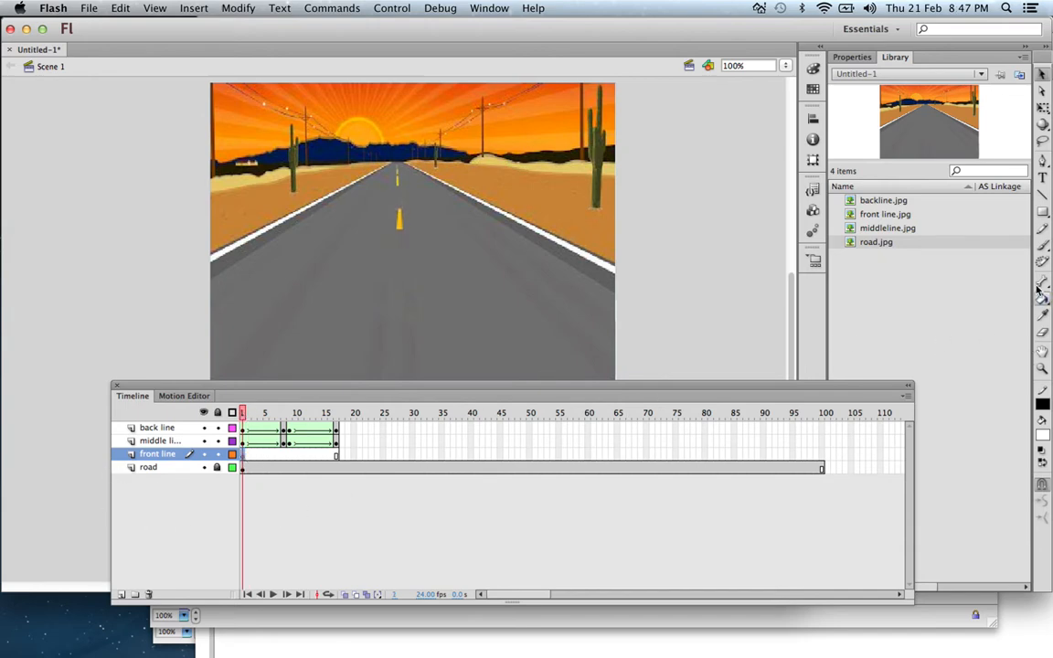
Step: Place front line.jpg from the library on the front line layer at frame 1 and position it over the road
click(888, 215)
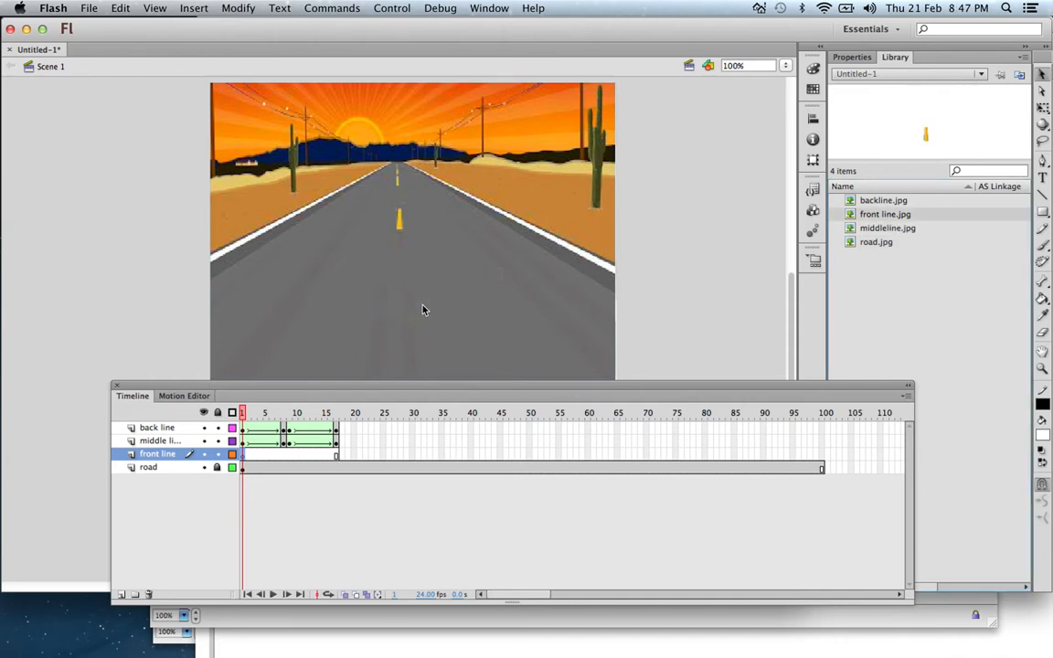
drag(888, 215, 394, 321)
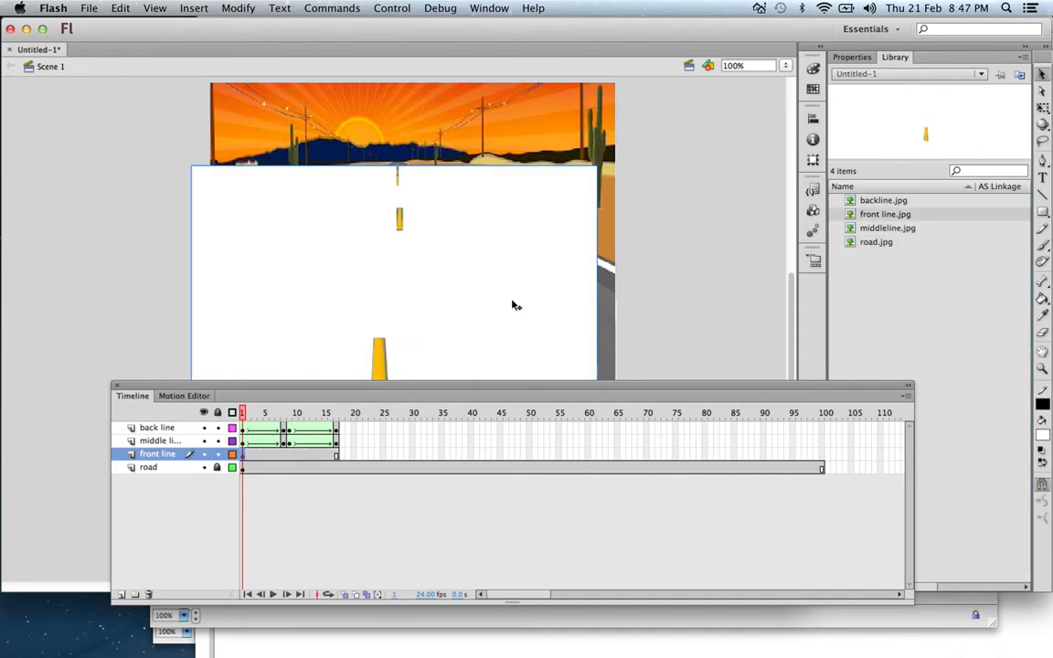
drag(512, 303, 519, 224)
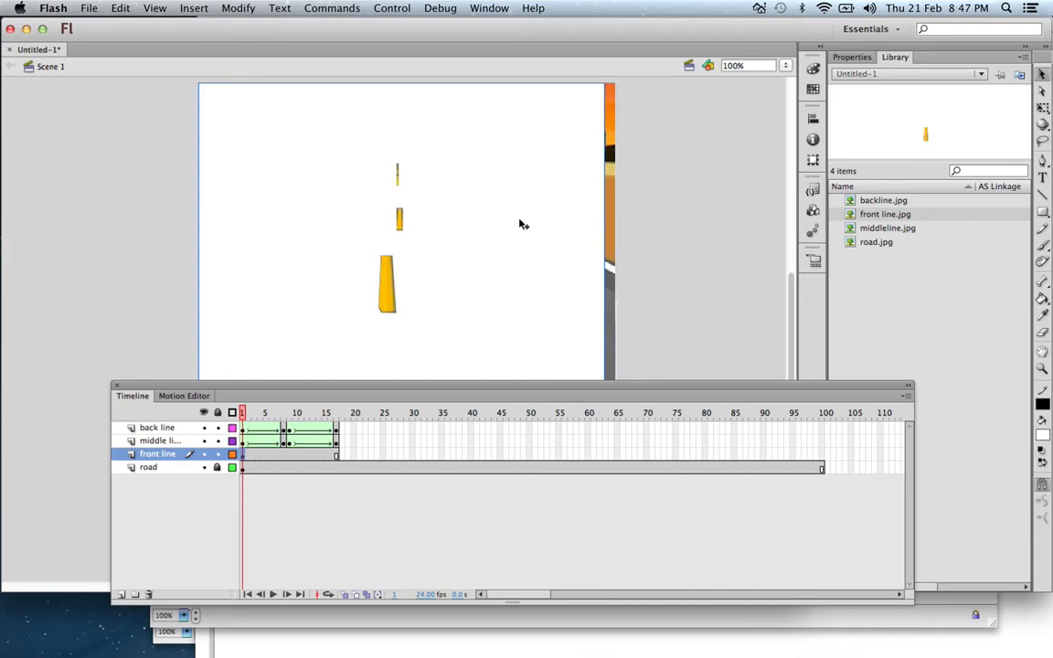
Step: Break apart the front line bitmap and delete its white background with the Magic Wand
click(239, 8)
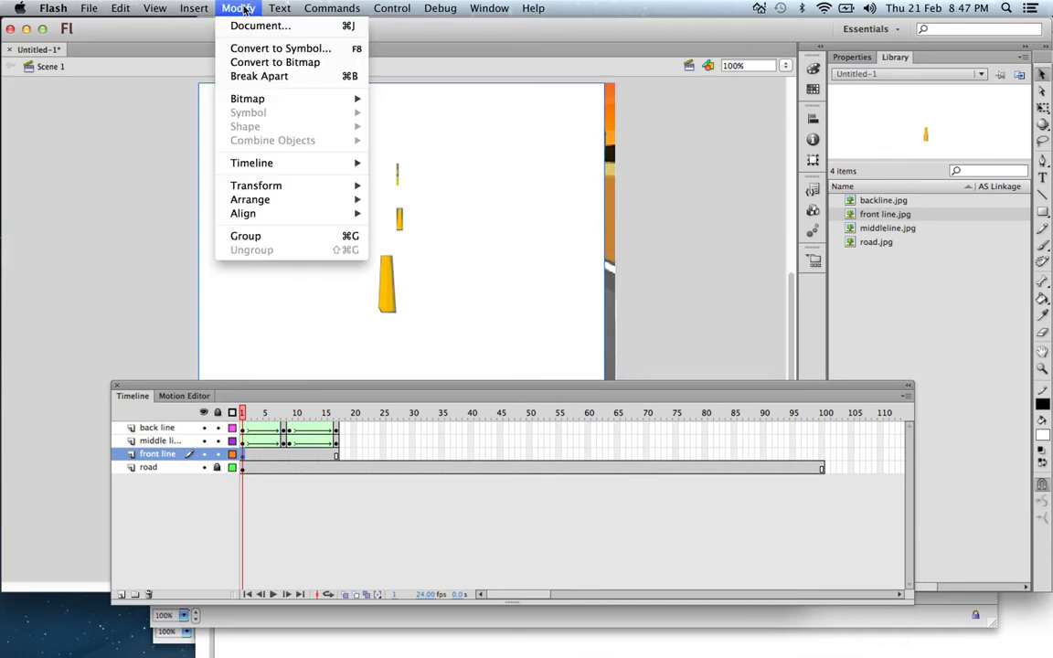
click(260, 77)
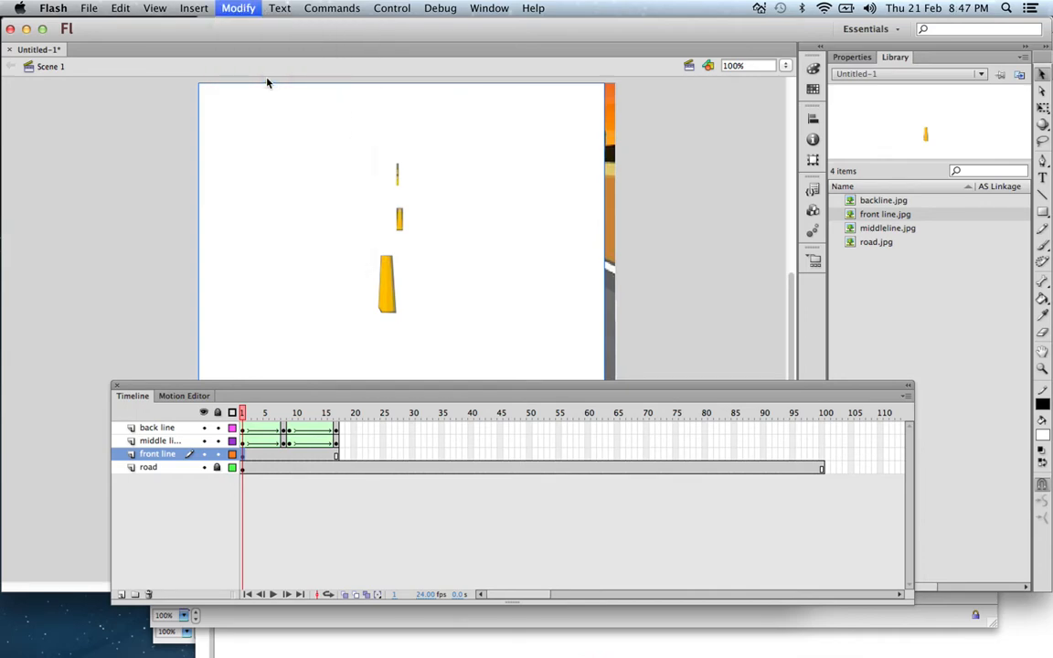
click(1043, 142)
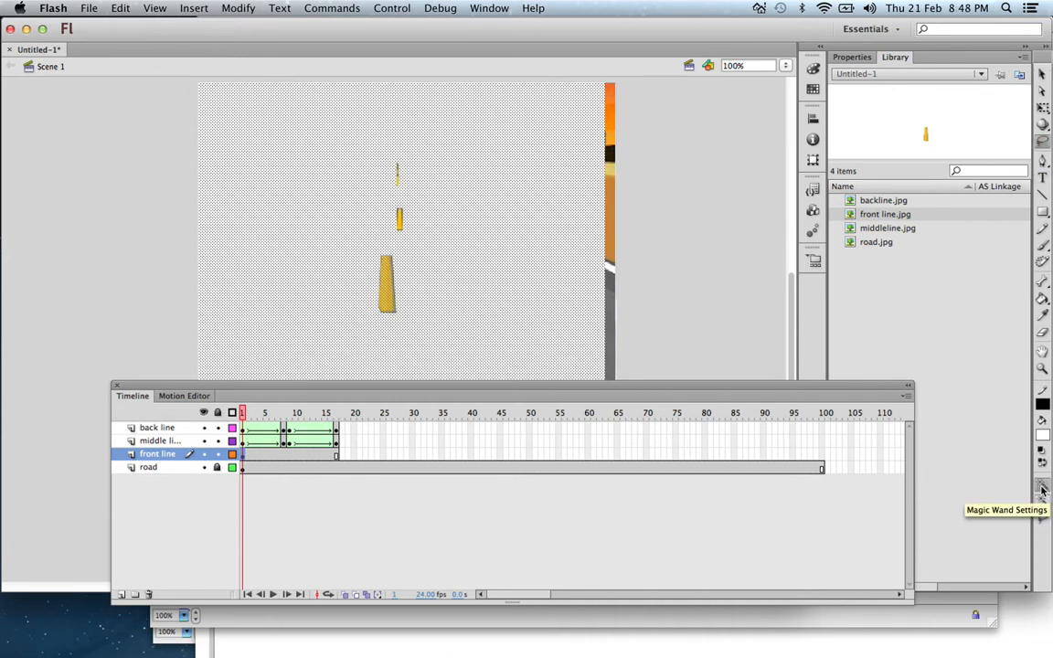
click(576, 320)
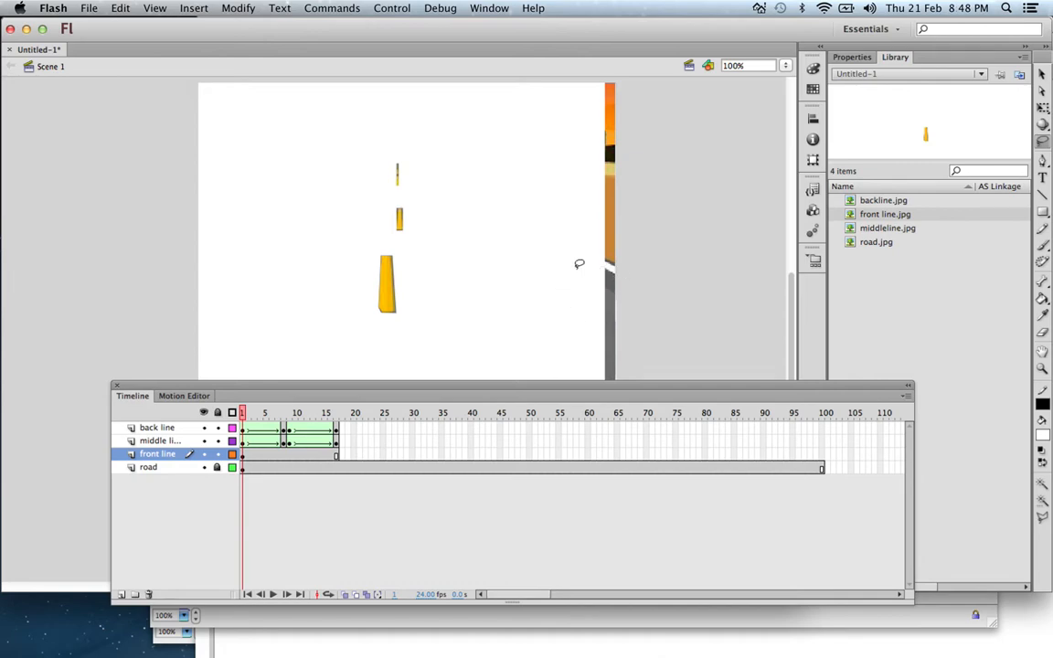
click(1043, 485)
click(515, 266)
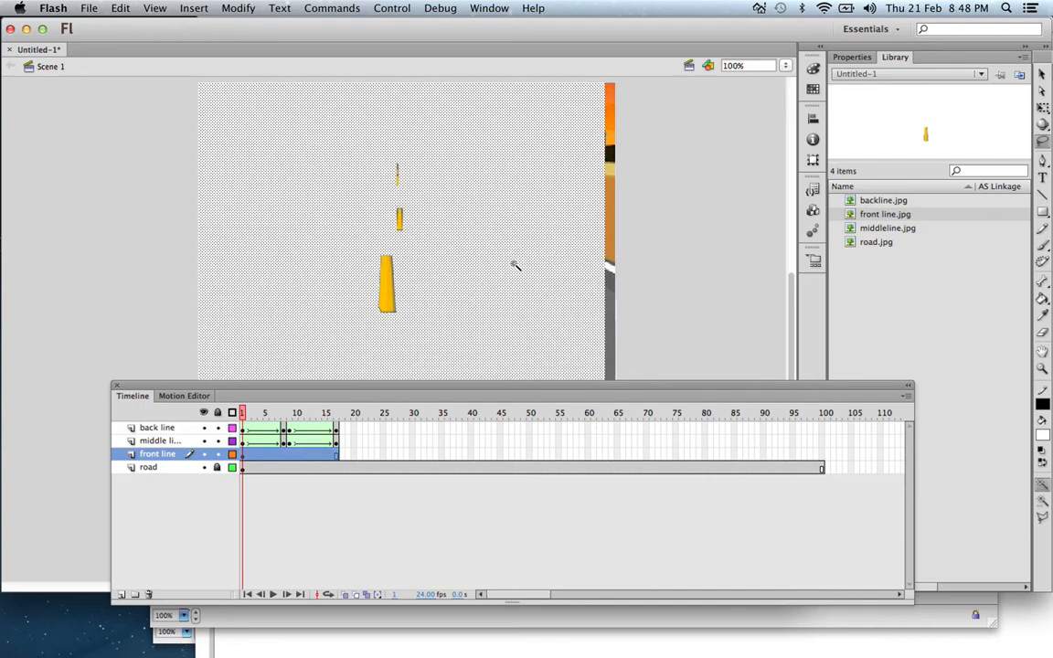
key(Delete)
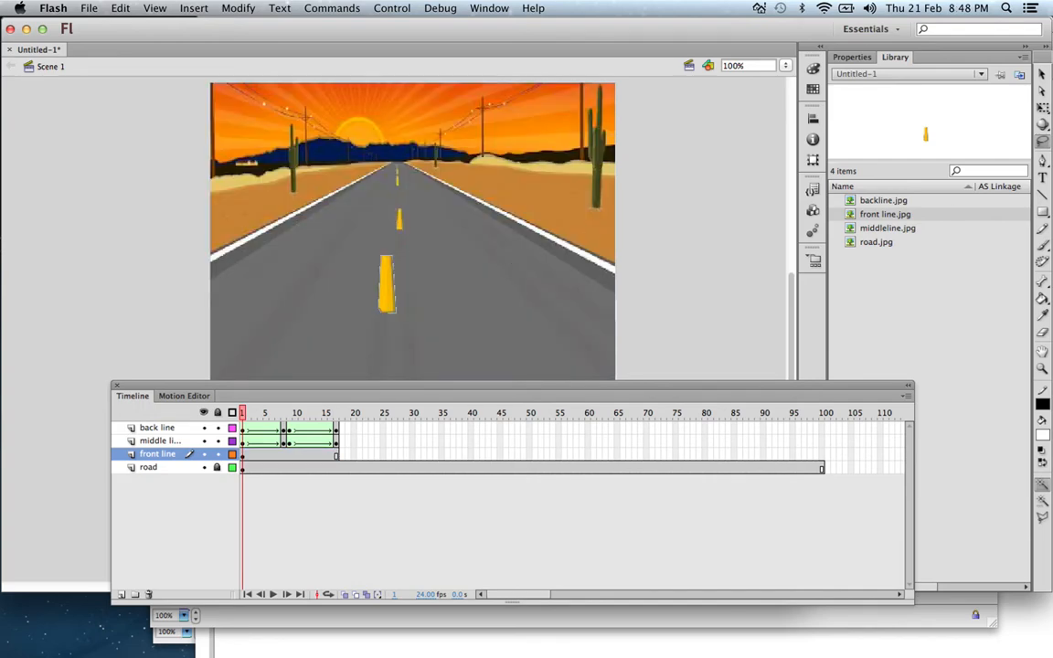
Step: Move the cut-out front line onto the middle of the road, aligned with the two smaller dashes
key(v)
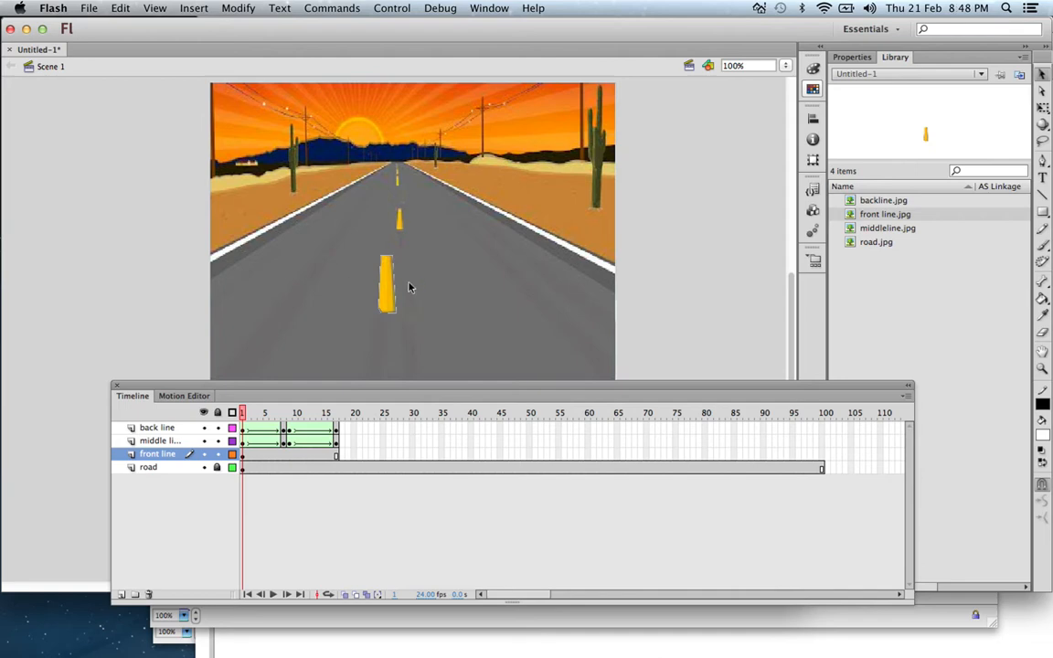
mouse_move(395, 291)
mouse_down()
mouse_move(404, 284)
mouse_move(405, 298)
mouse_move(407, 286)
mouse_move(411, 305)
mouse_up()
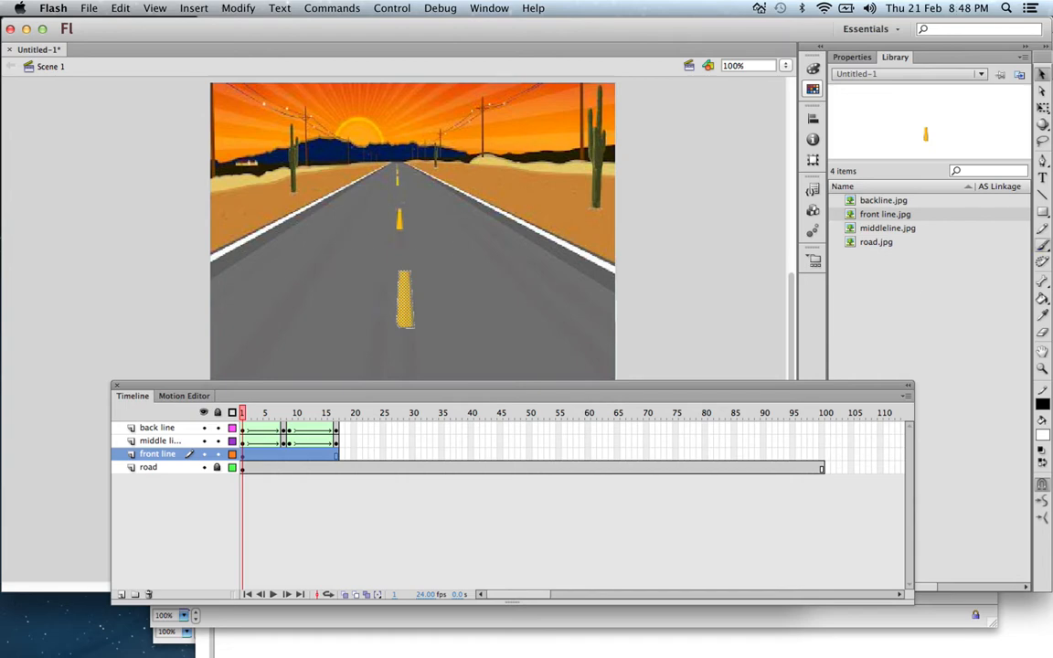
Step: Trim the white fringe and uneven edges off all sides of the front line, leaving a clean yellow bar
click(1043, 367)
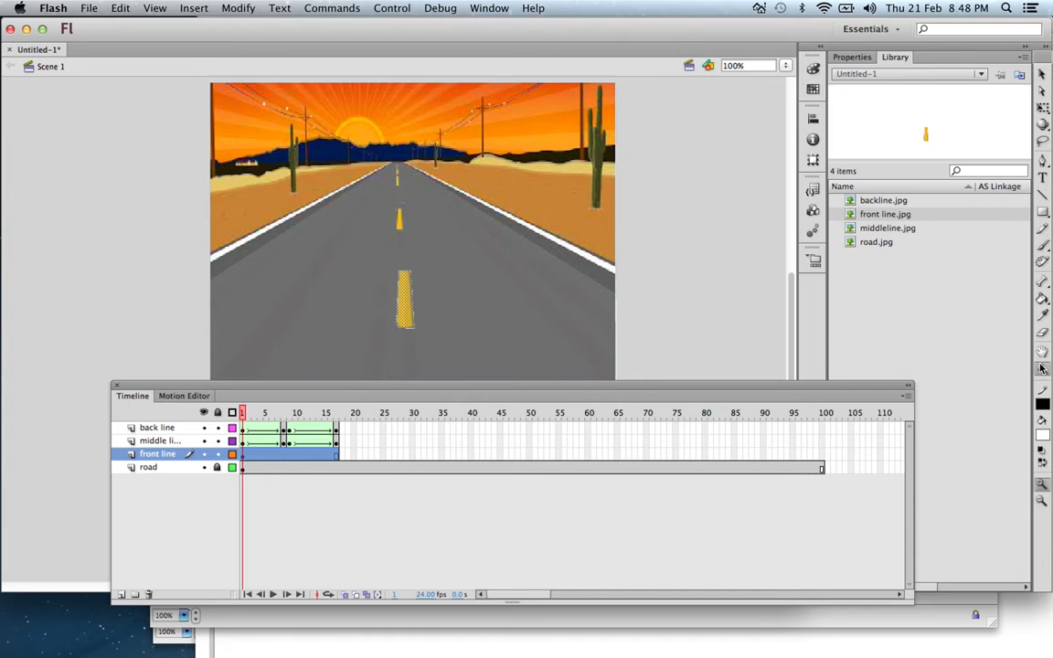
drag(335, 250, 408, 322)
key(super+minus)
drag(791, 348, 790, 341)
scroll(791, 344, up, 3)
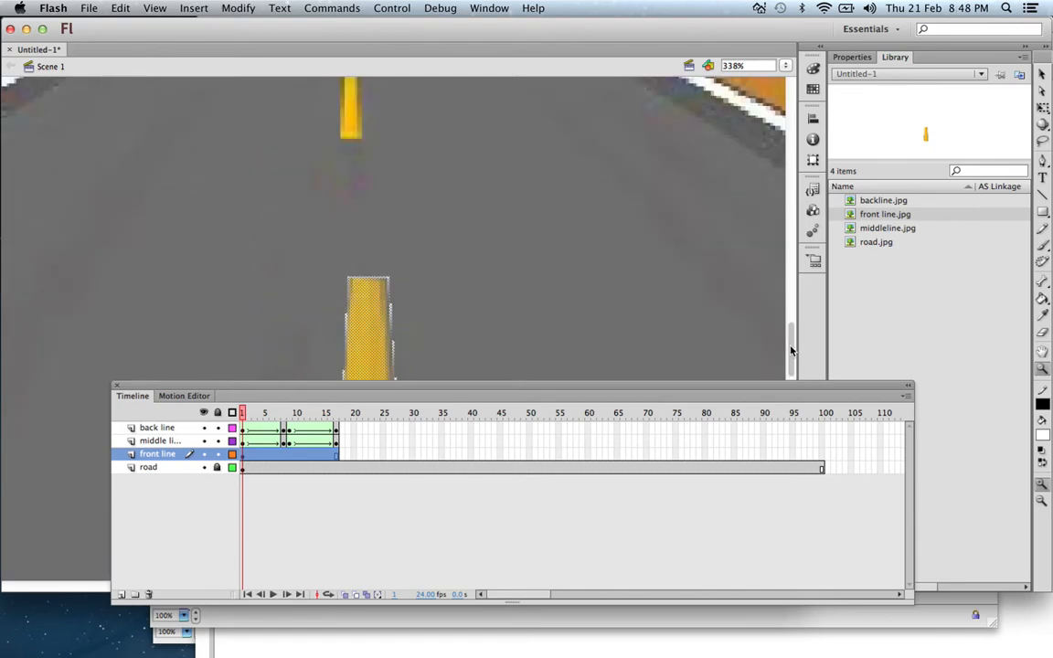
scroll(792, 348, down, 3)
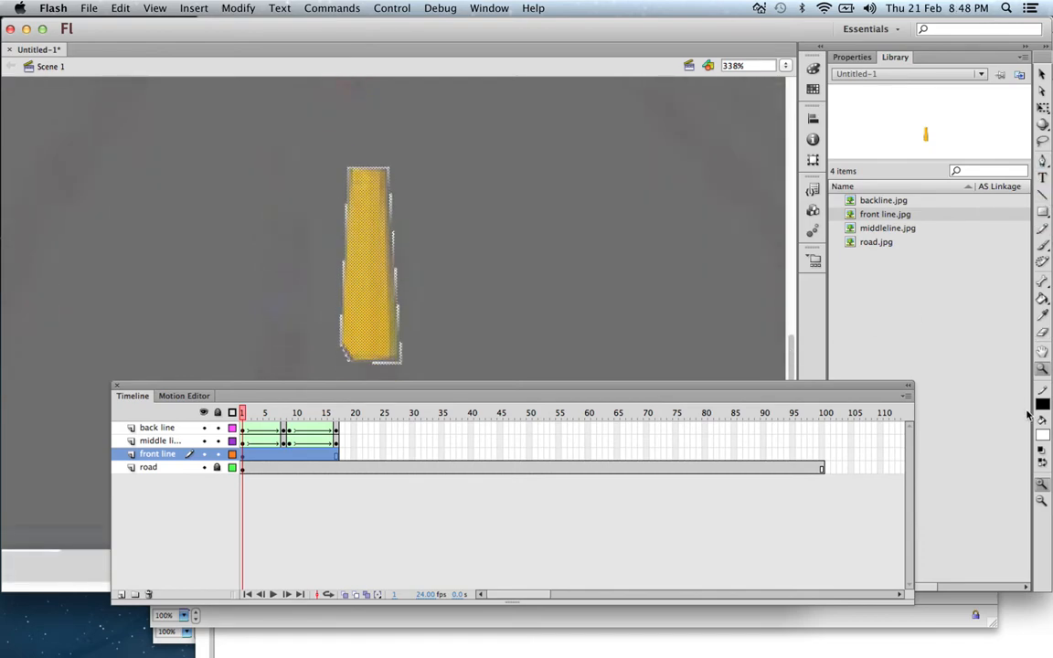
click(1042, 333)
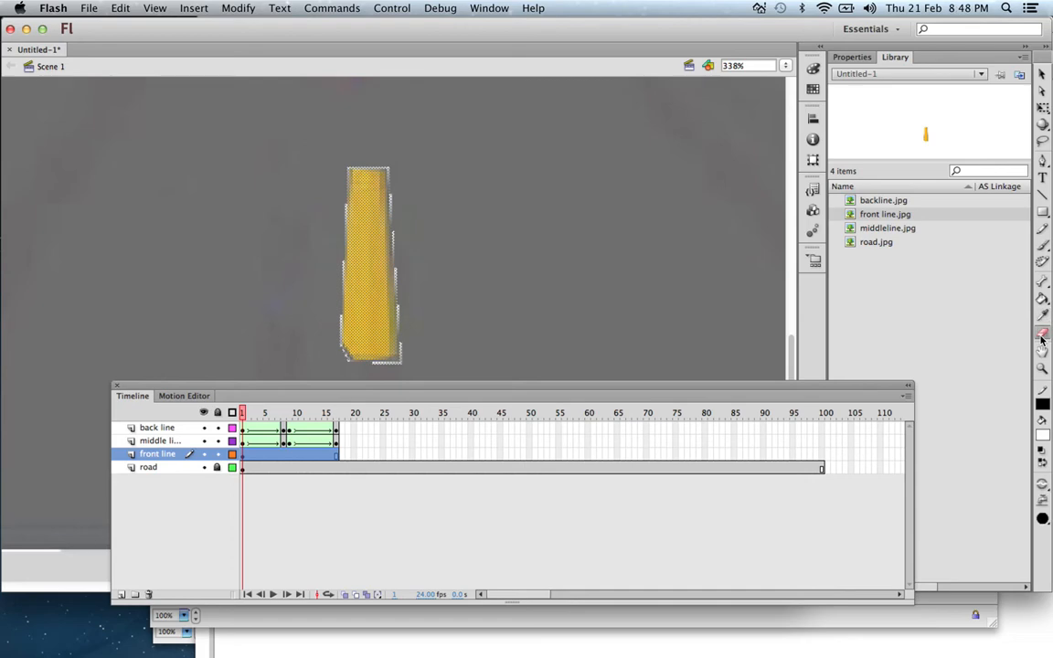
click(1042, 73)
drag(506, 375, 389, 147)
key(Delete)
drag(321, 133, 416, 172)
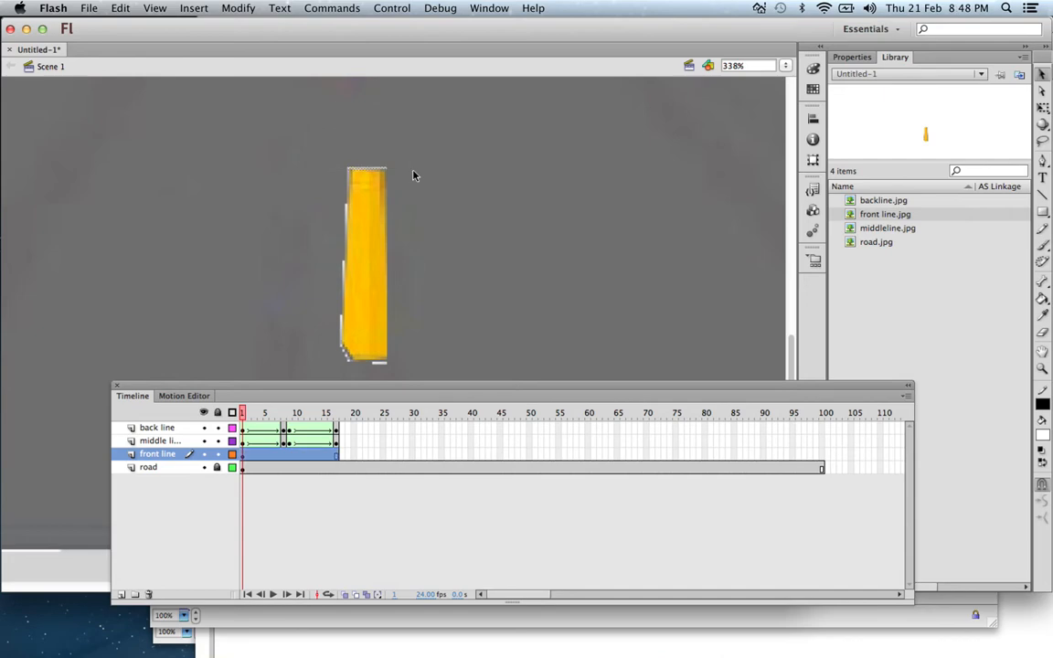
drag(272, 134, 350, 376)
key(Delete)
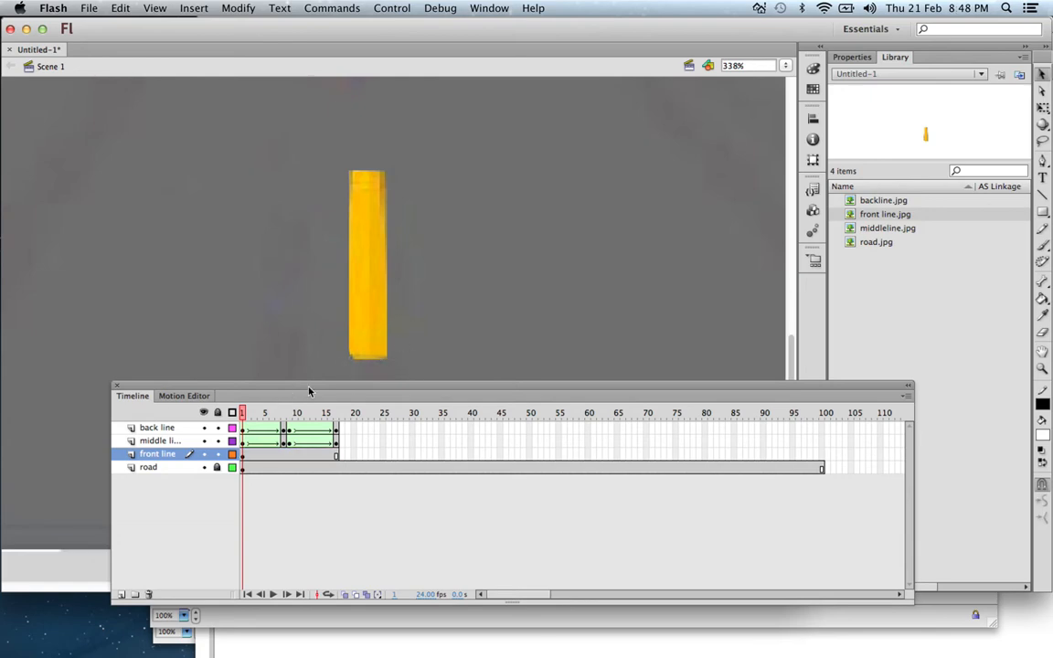
Step: Insert a keyframe at frame 8 of the front line layer and move the line down the road, below the middle dash
drag(244, 418, 285, 427)
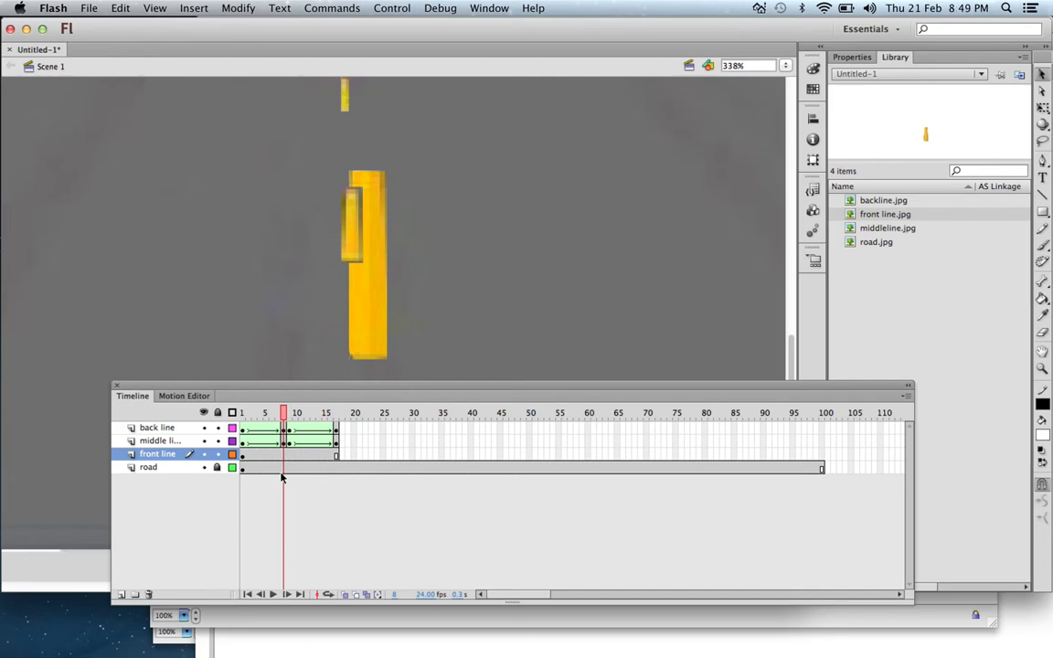
key(super+minus)
key(super+minus)
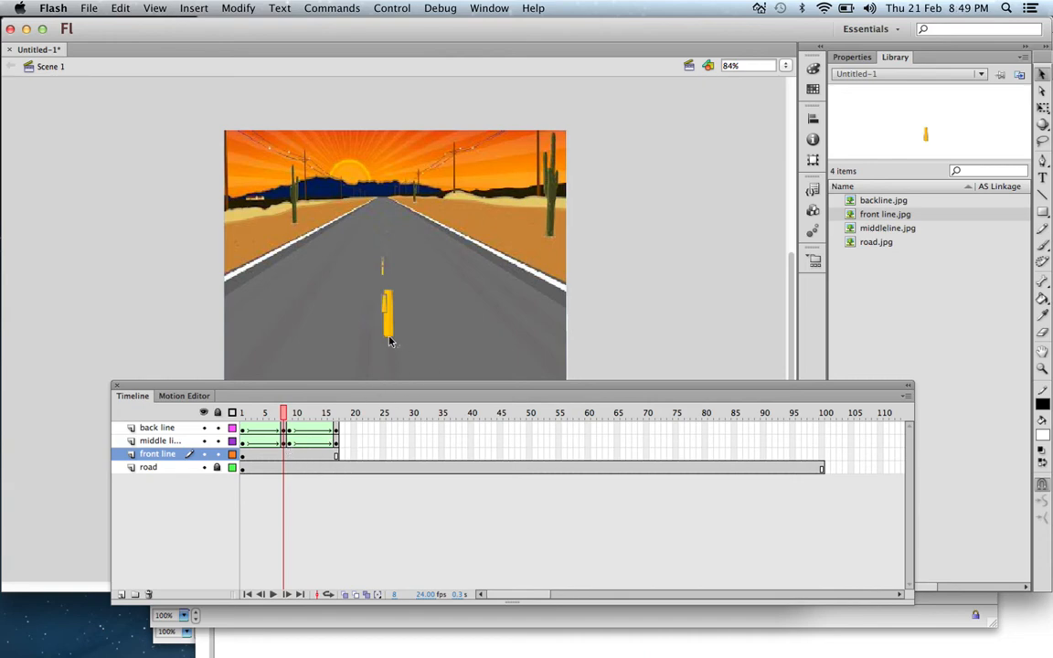
click(284, 455)
right_click(285, 463)
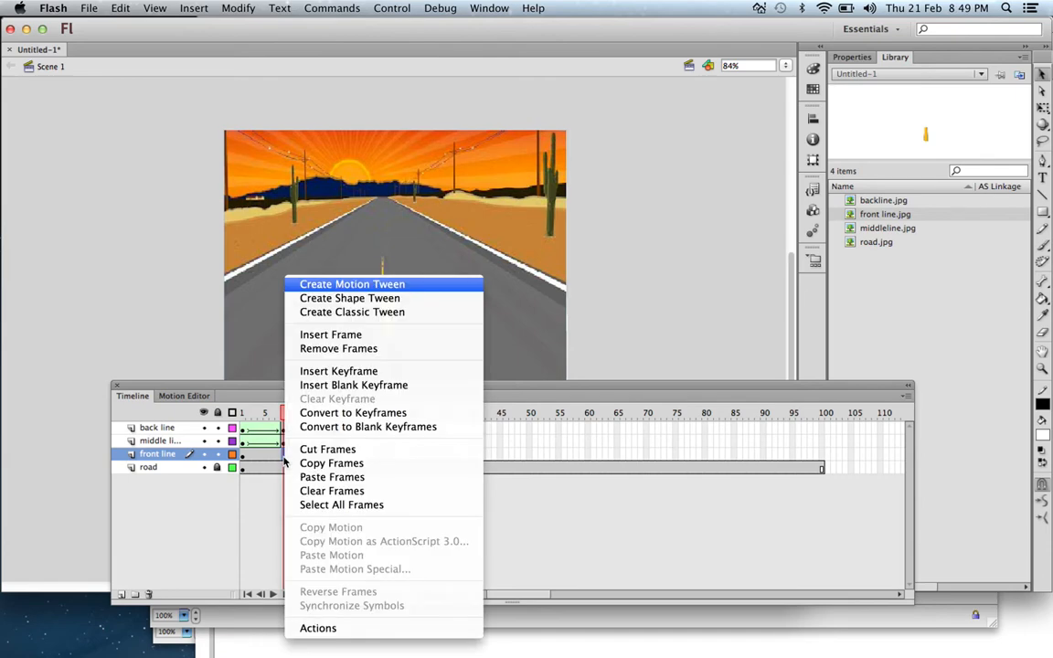
click(339, 371)
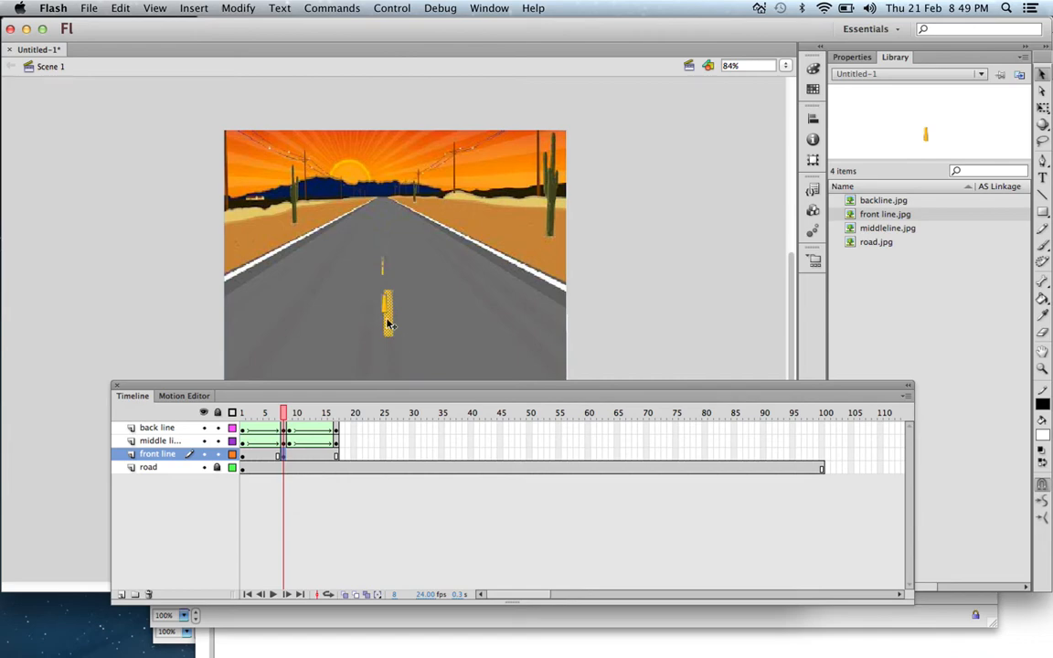
drag(392, 329, 388, 370)
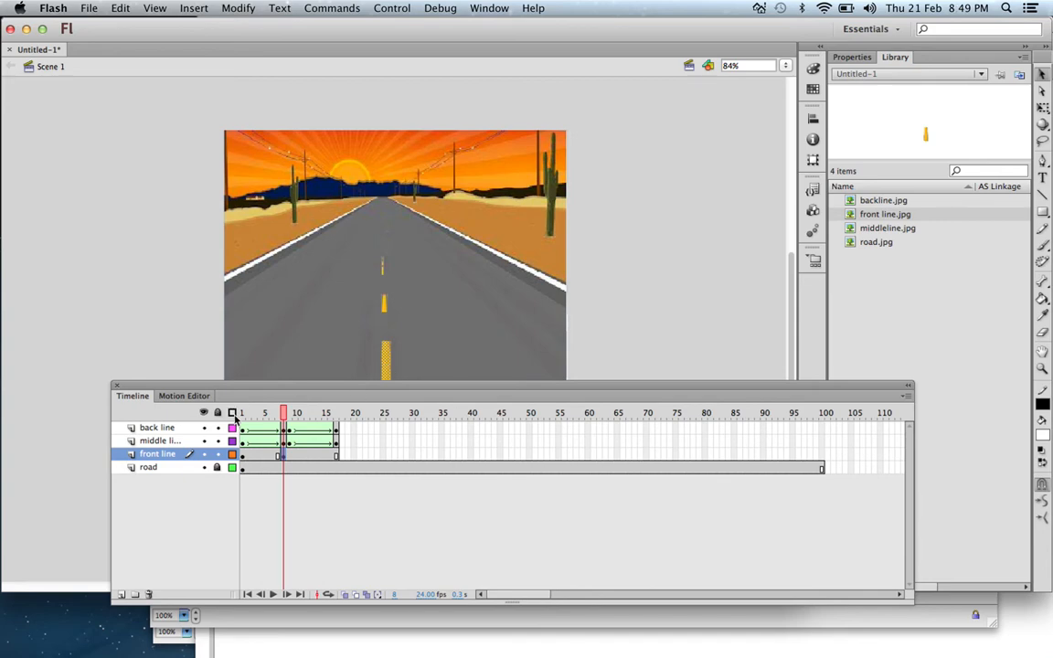
Step: Insert a keyframe at frame 9 of the front line layer and move the line back up the road, centred under the smaller dashes
drag(280, 418, 285, 444)
click(289, 460)
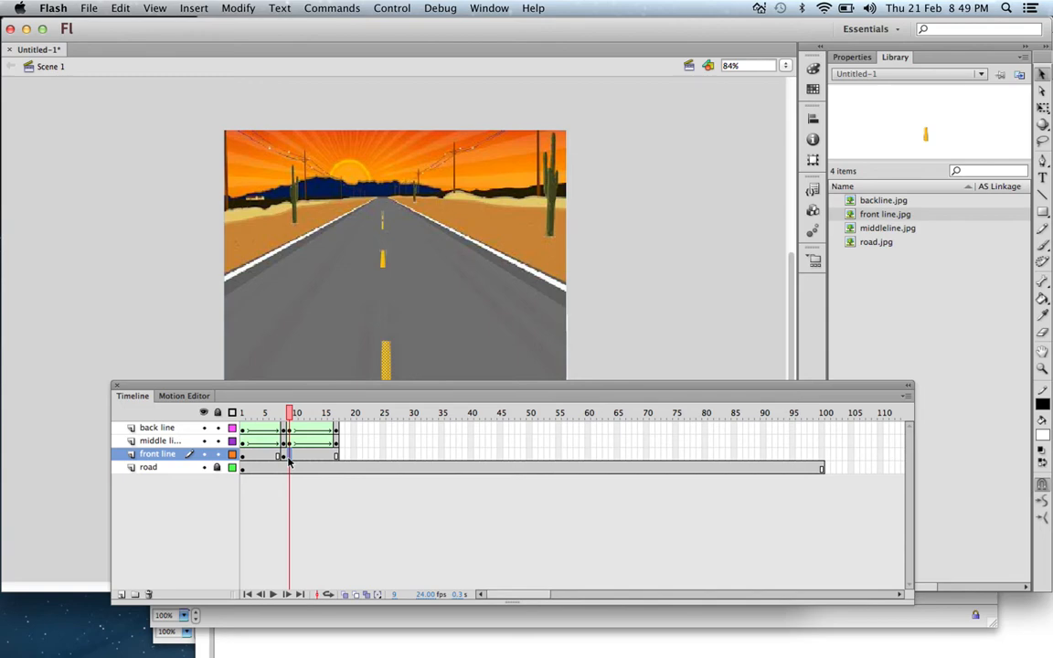
right_click(289, 461)
click(346, 371)
drag(384, 358, 385, 325)
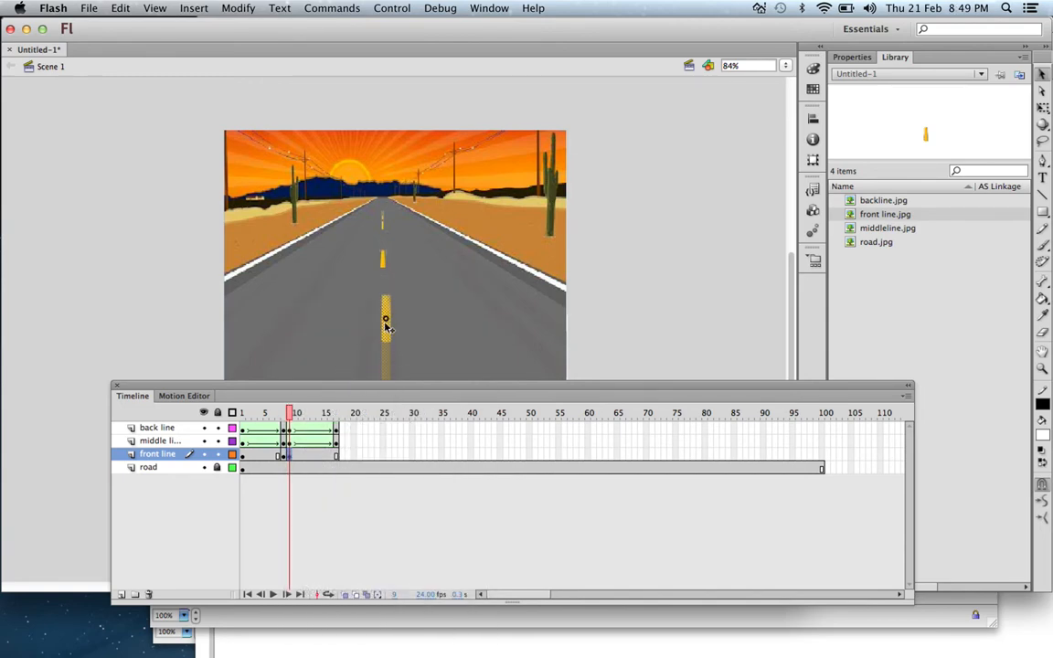
drag(385, 326, 383, 328)
key(Right)
key(Right)
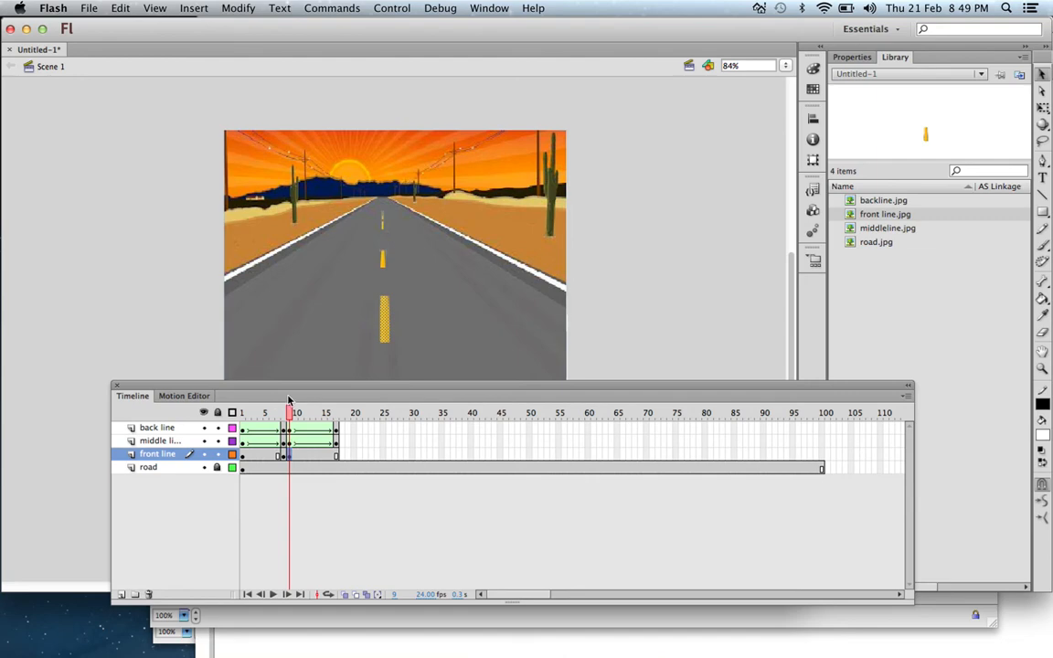
Step: Insert a keyframe at frame 17 of the front line layer and move the line down toward the road's near end
drag(292, 417, 338, 434)
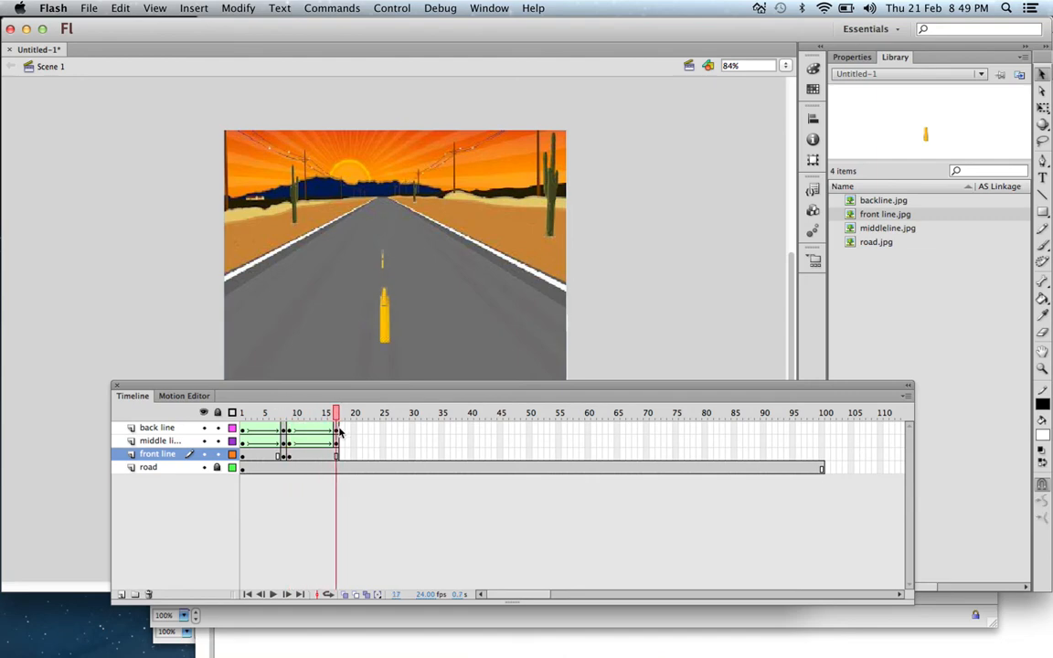
right_click(336, 459)
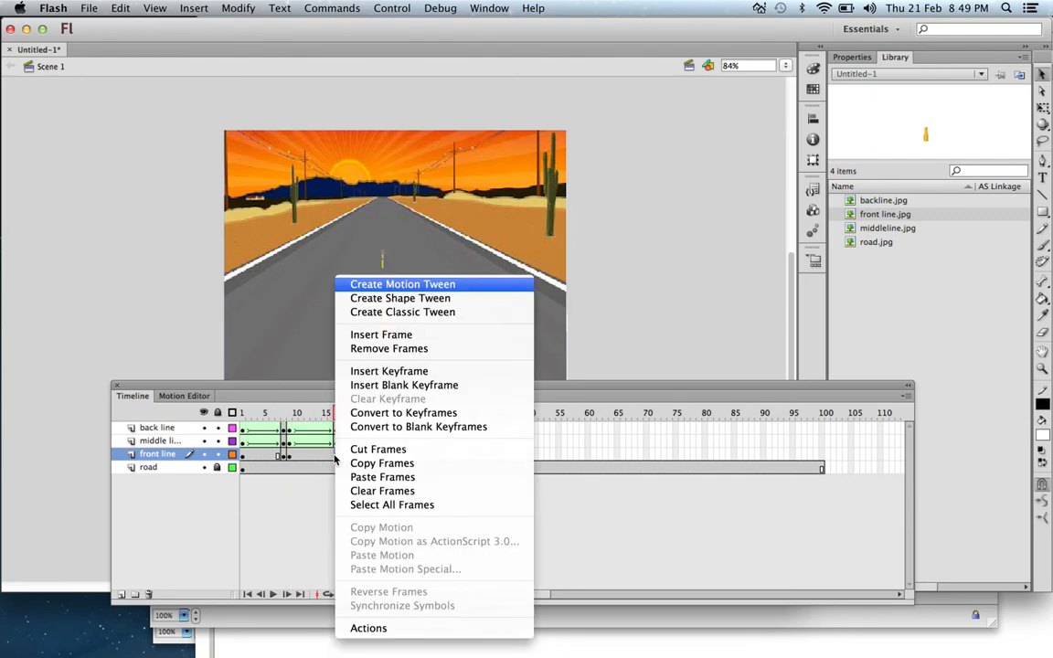
click(388, 370)
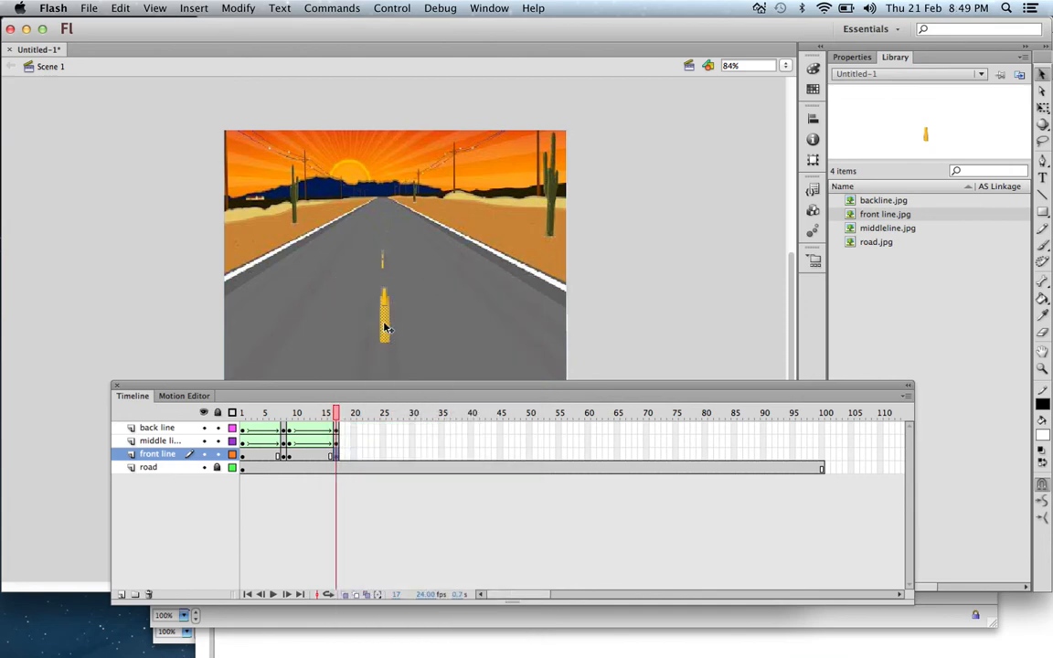
drag(386, 368, 387, 374)
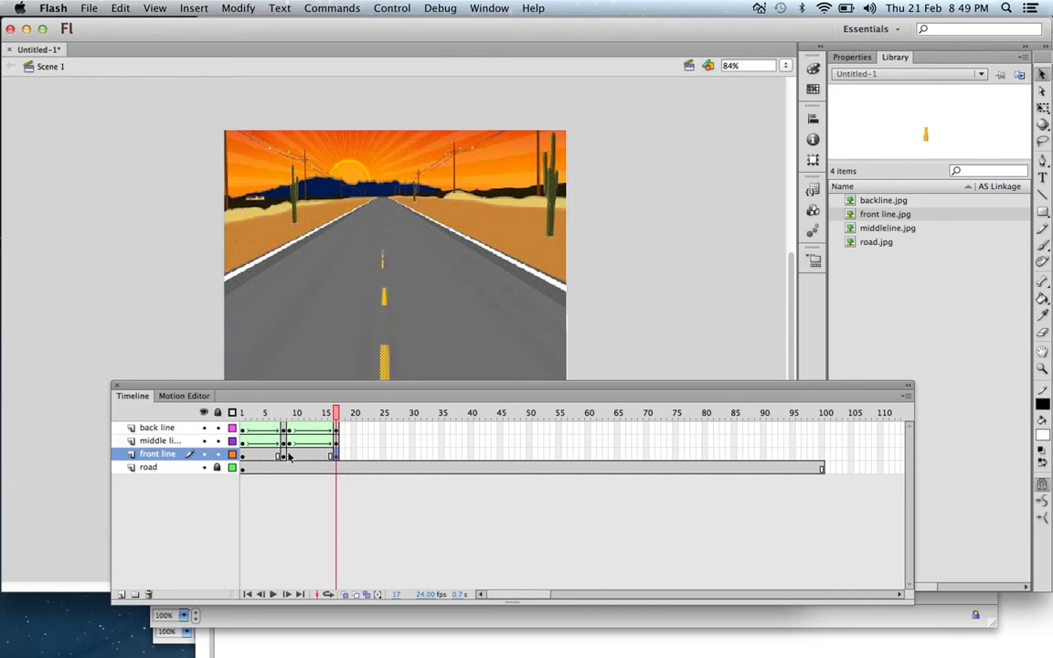
Step: Create shape tweens on the front line layer between frames 1 and 8 and between frames 9 and 17
drag(337, 412, 242, 413)
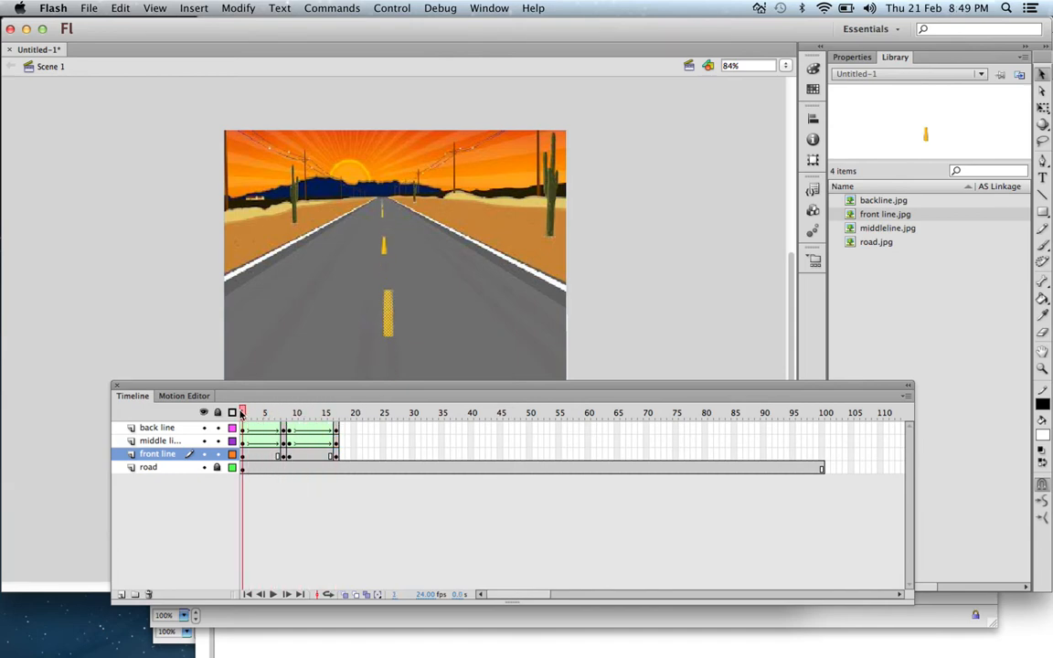
click(271, 459)
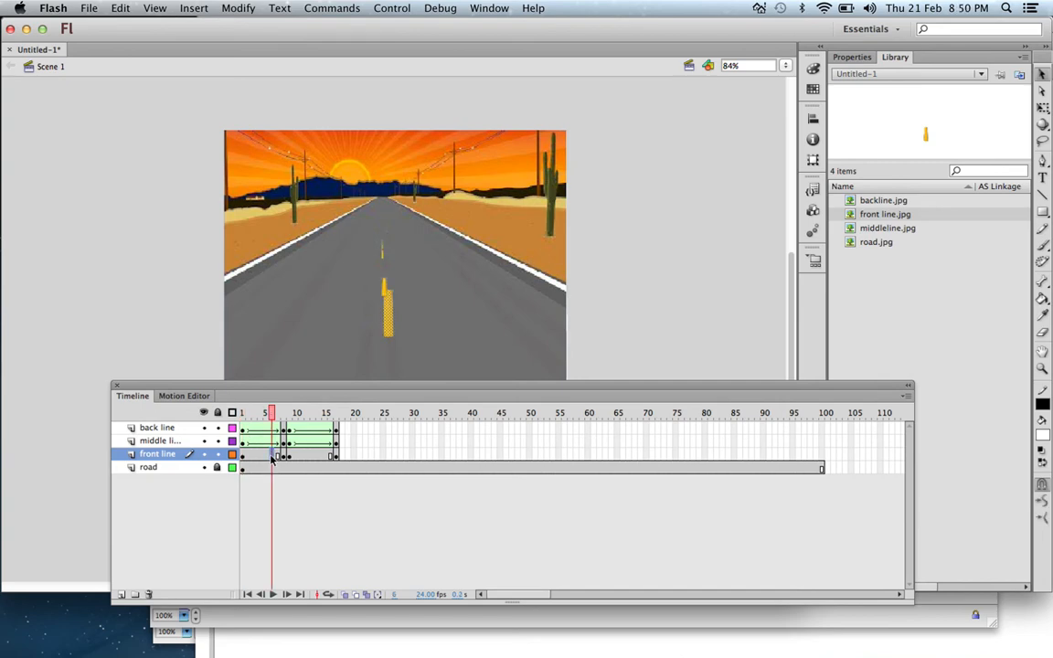
right_click(271, 459)
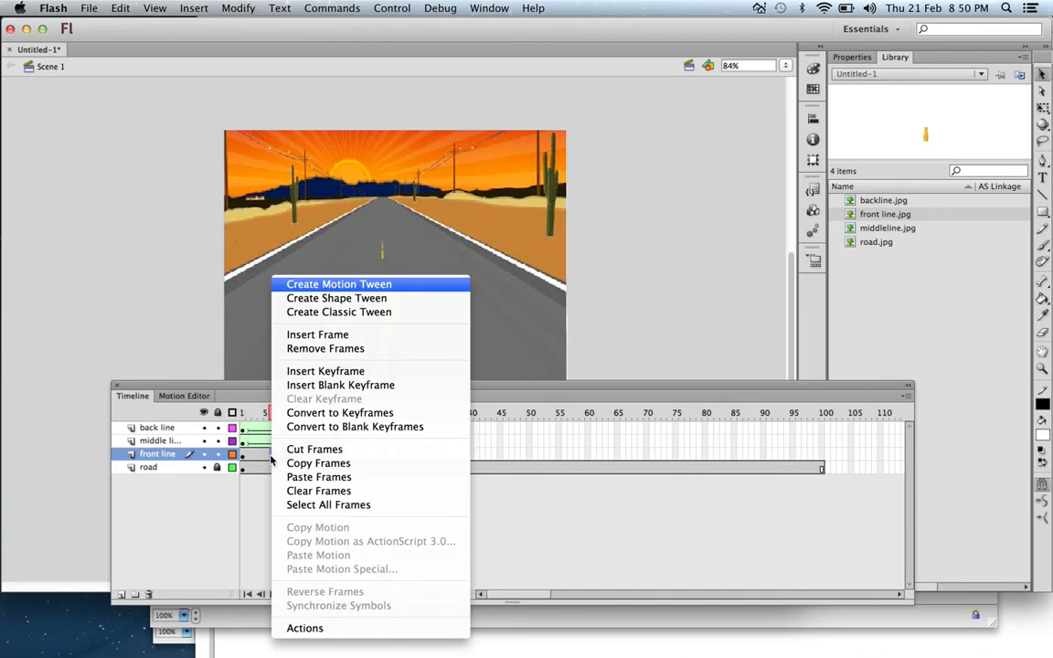
click(345, 311)
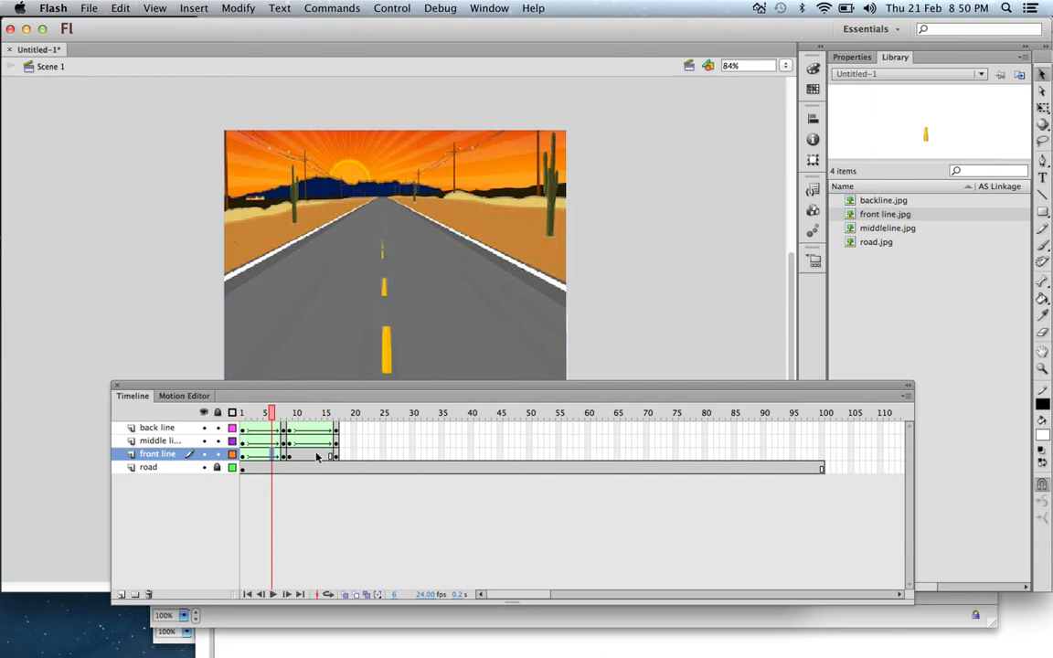
click(315, 455)
right_click(315, 456)
click(363, 371)
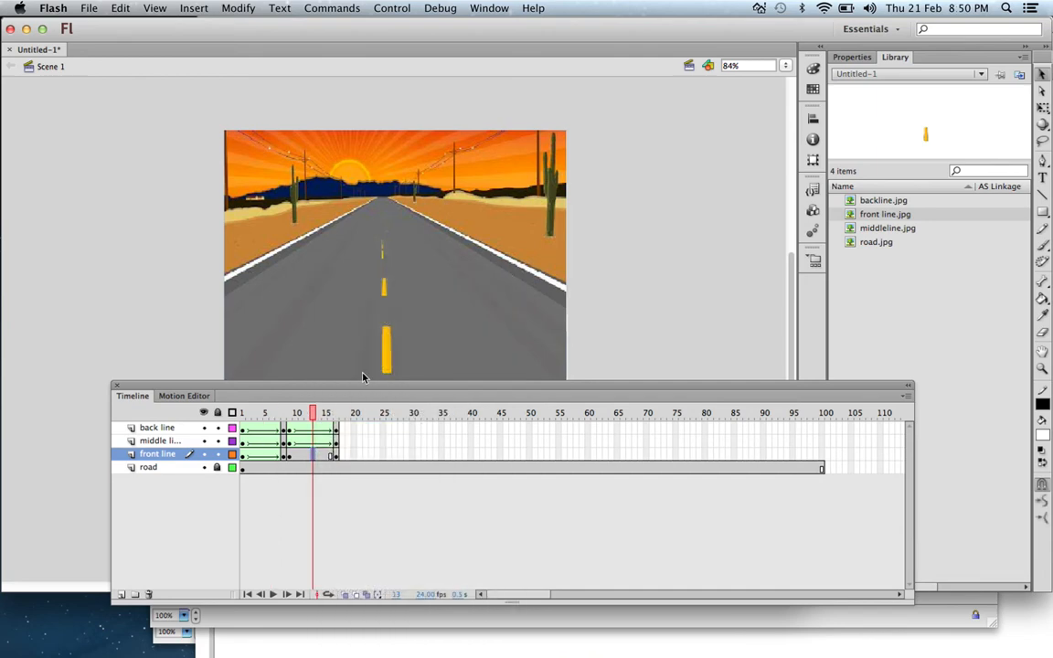
Step: Shift the front line at frame 9 slightly left to line it up with the smaller dashes
drag(320, 416, 289, 419)
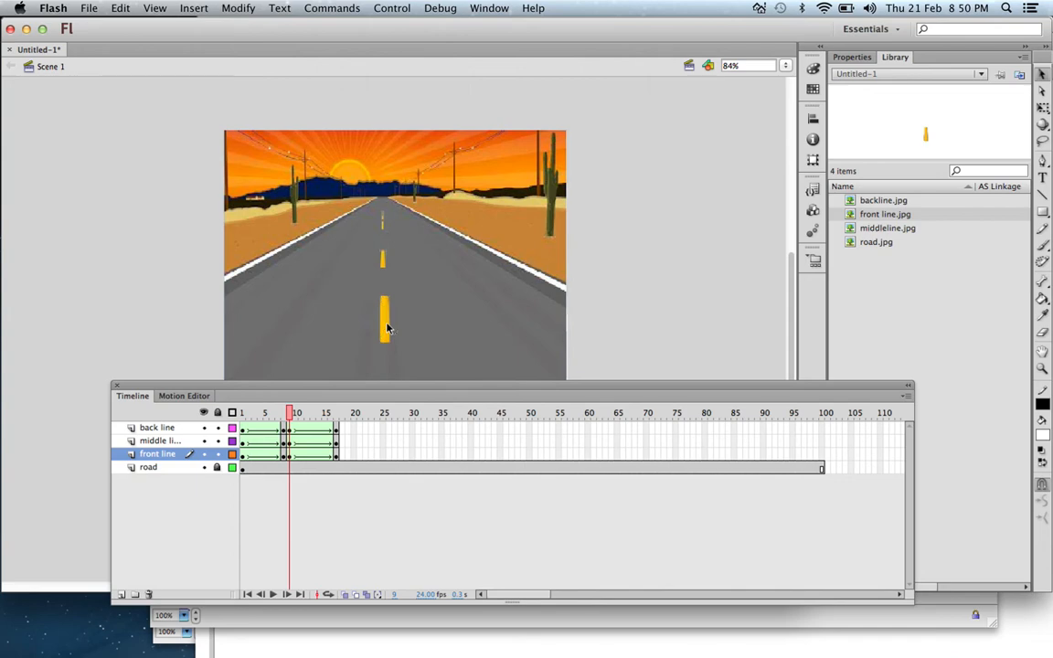
key(super+c)
click(404, 334)
click(384, 314)
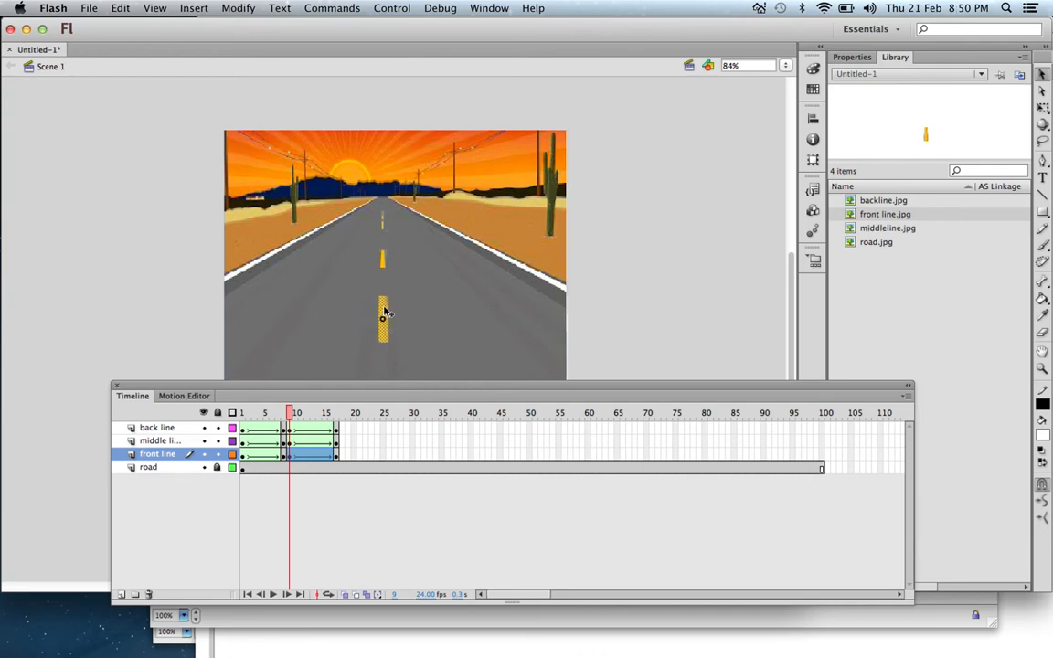
drag(384, 314, 382, 313)
Step: Shift the front line at frame 1 slightly left to align it with the other dashes, and scrub the animation to check it
drag(298, 414, 218, 398)
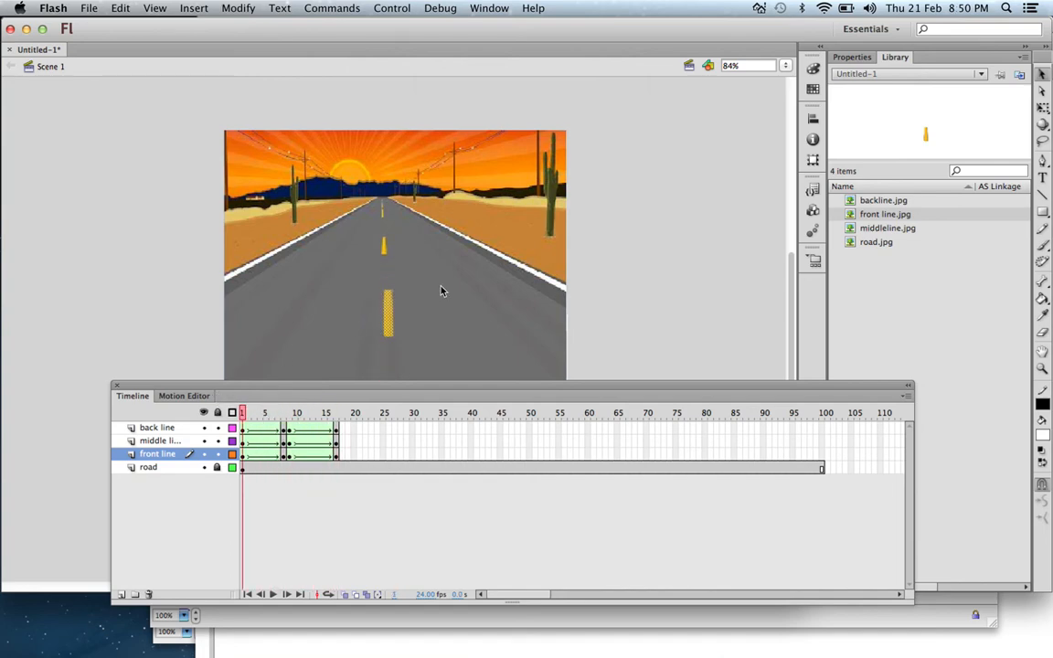
click(388, 317)
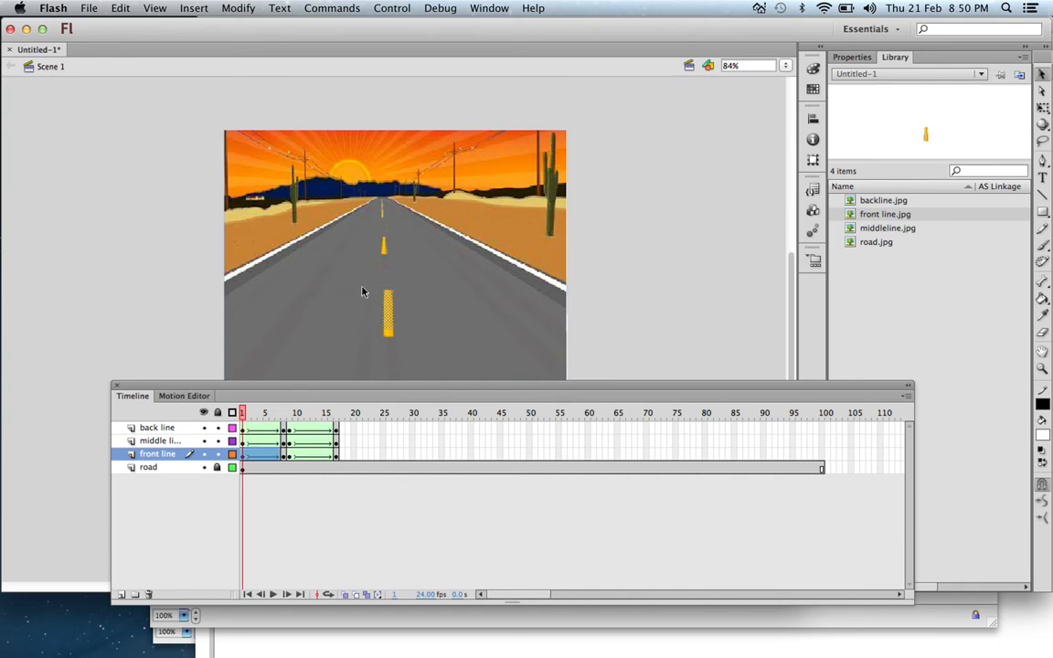
drag(391, 332, 386, 333)
drag(243, 416, 316, 437)
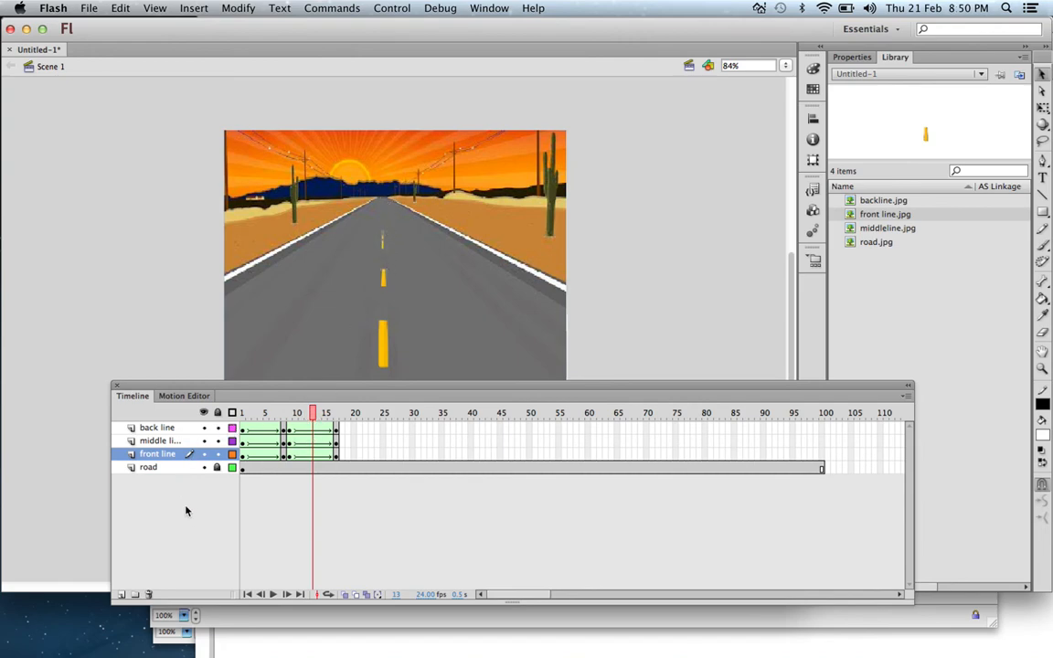
Step: Add a new layer above the front line layer and insert a keyframe at frame 5 on it
click(121, 595)
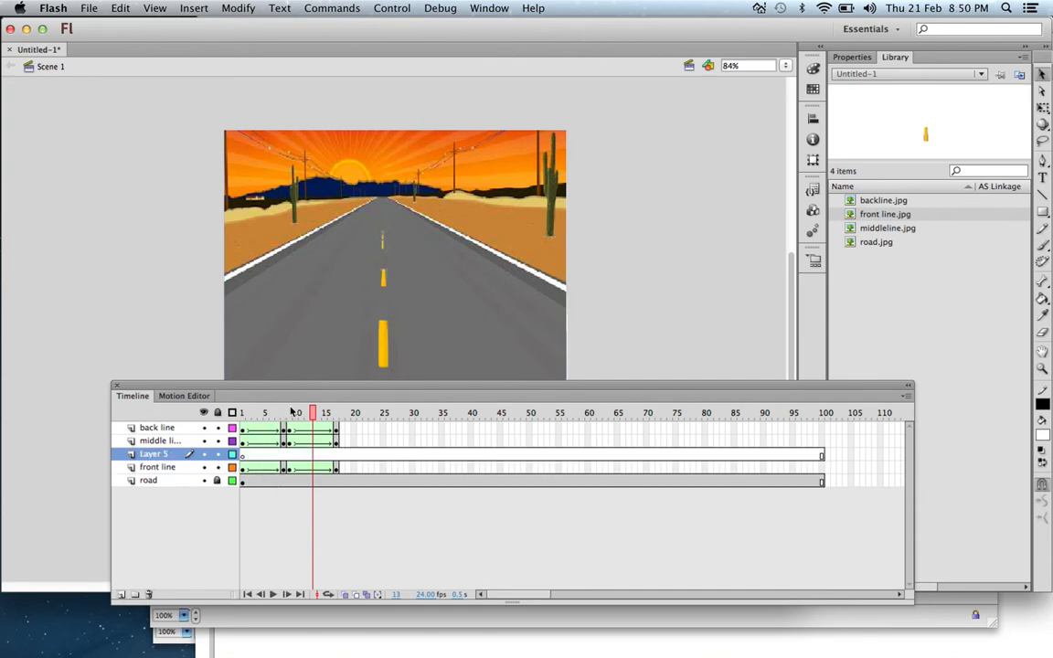
drag(312, 417, 242, 417)
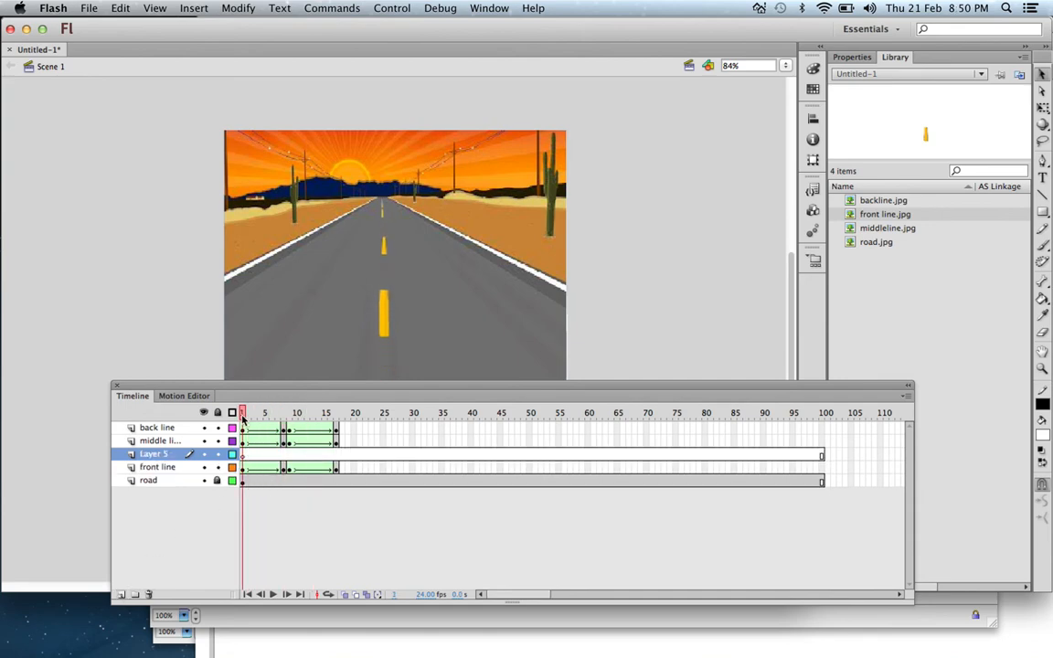
click(282, 455)
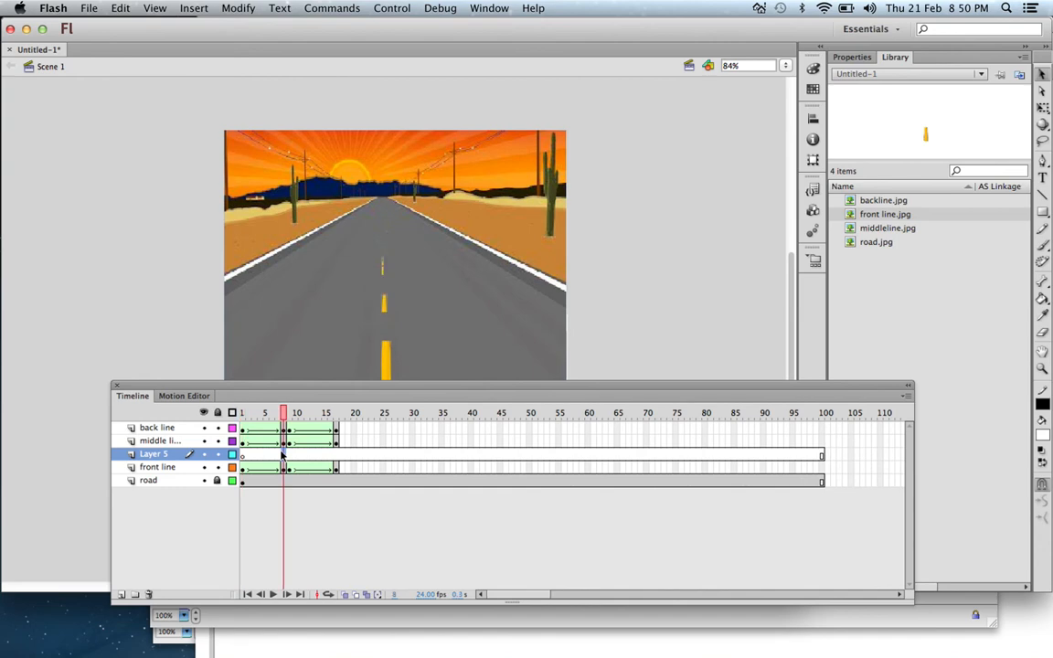
click(258, 455)
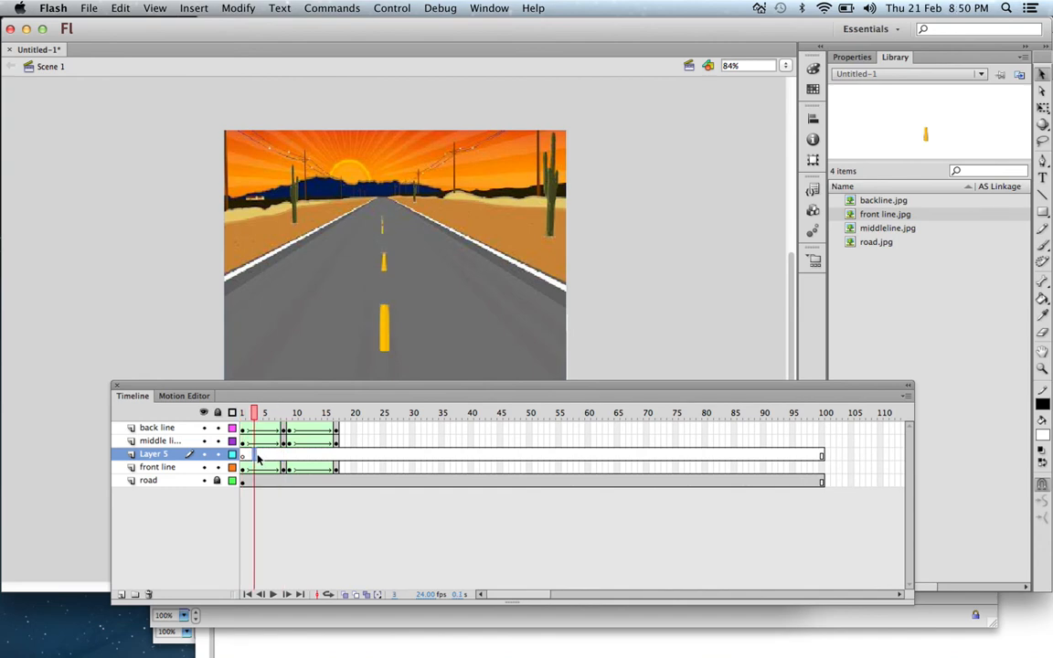
click(265, 455)
right_click(265, 455)
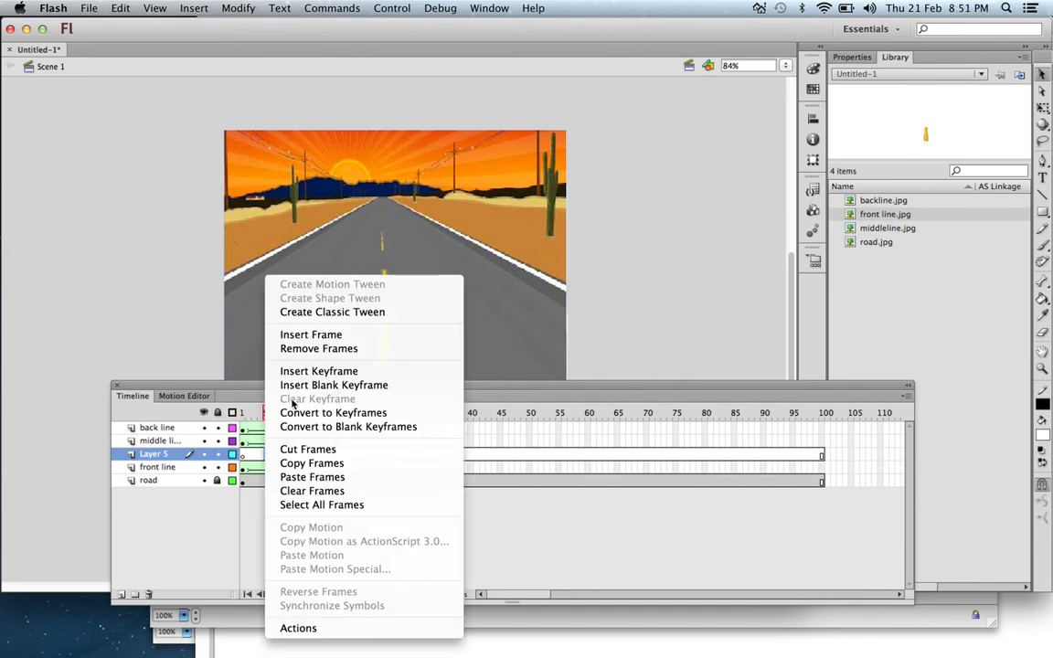
click(320, 371)
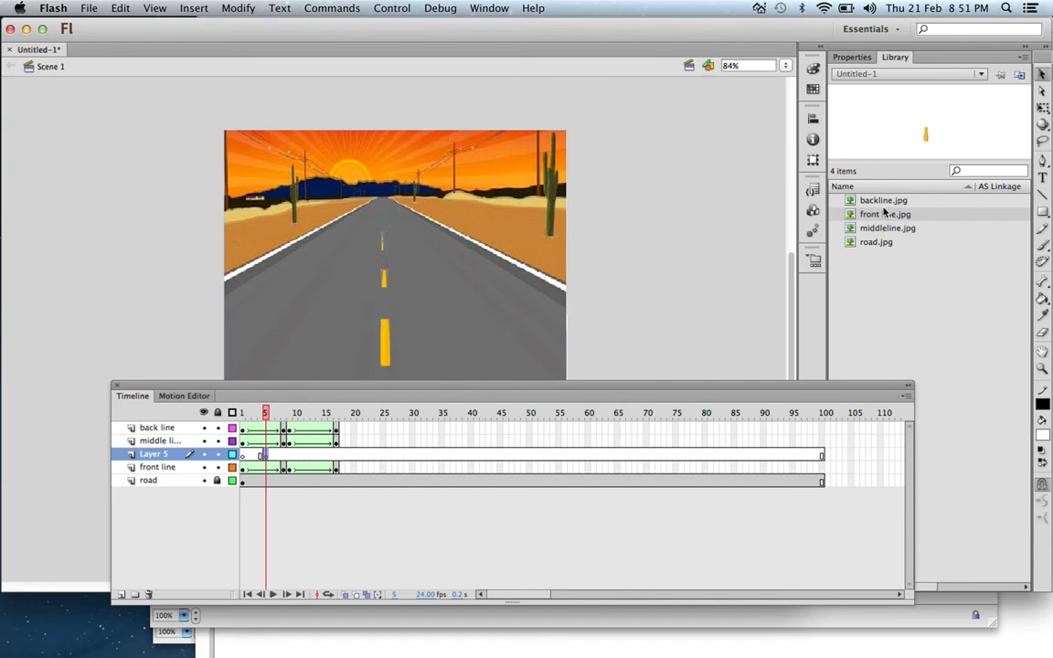
Step: Place backline.jpg from the library on the new layer at frame 5 and break the bitmap apart
drag(880, 200, 759, 201)
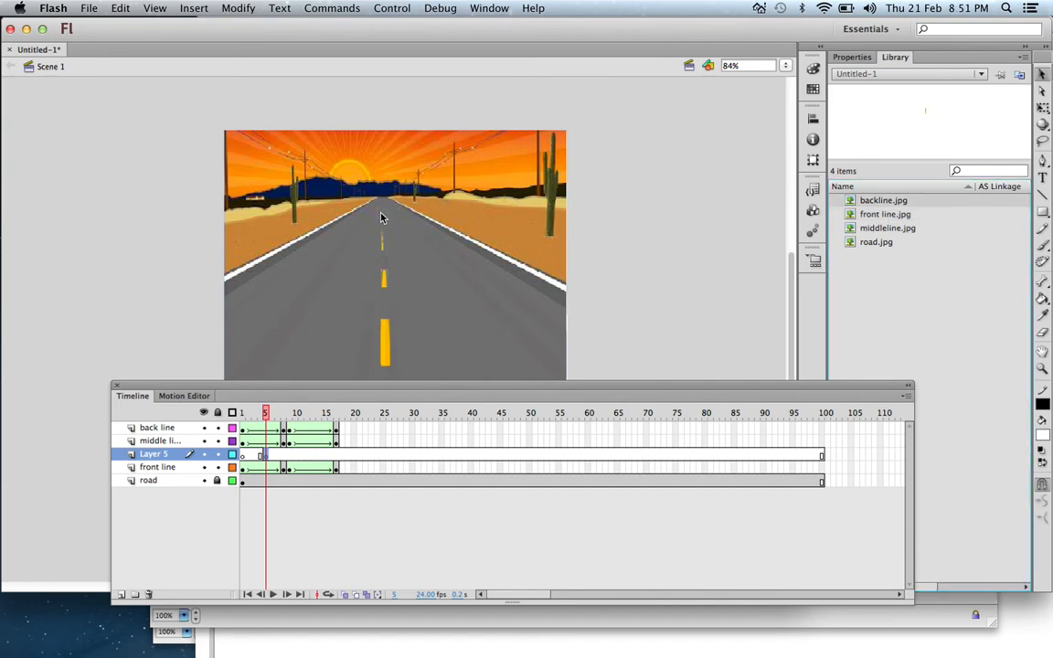
drag(382, 218, 388, 219)
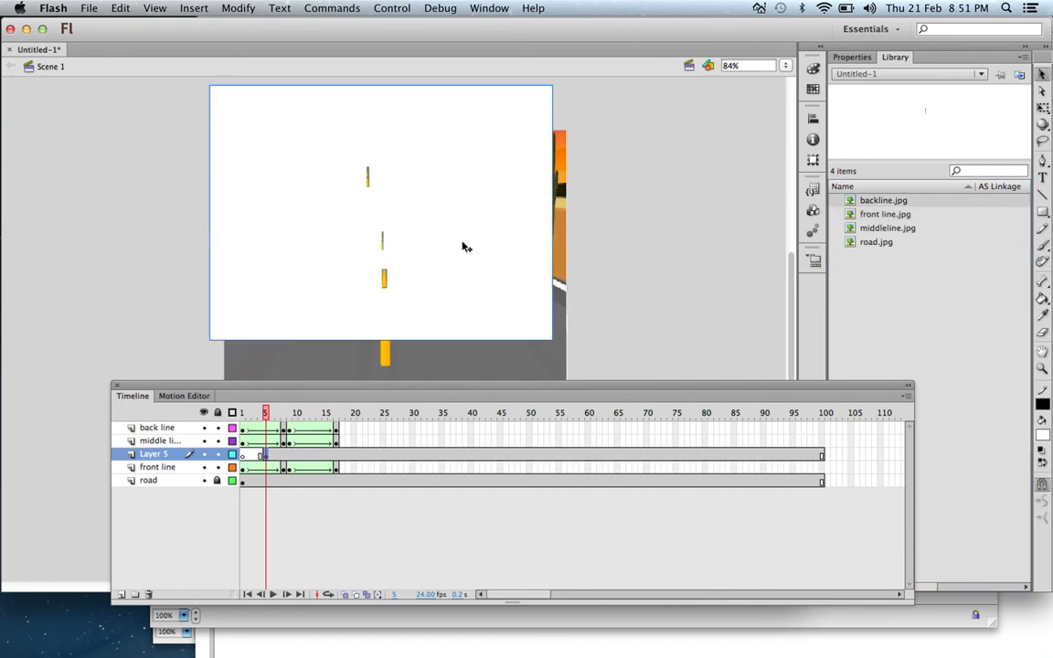
click(241, 9)
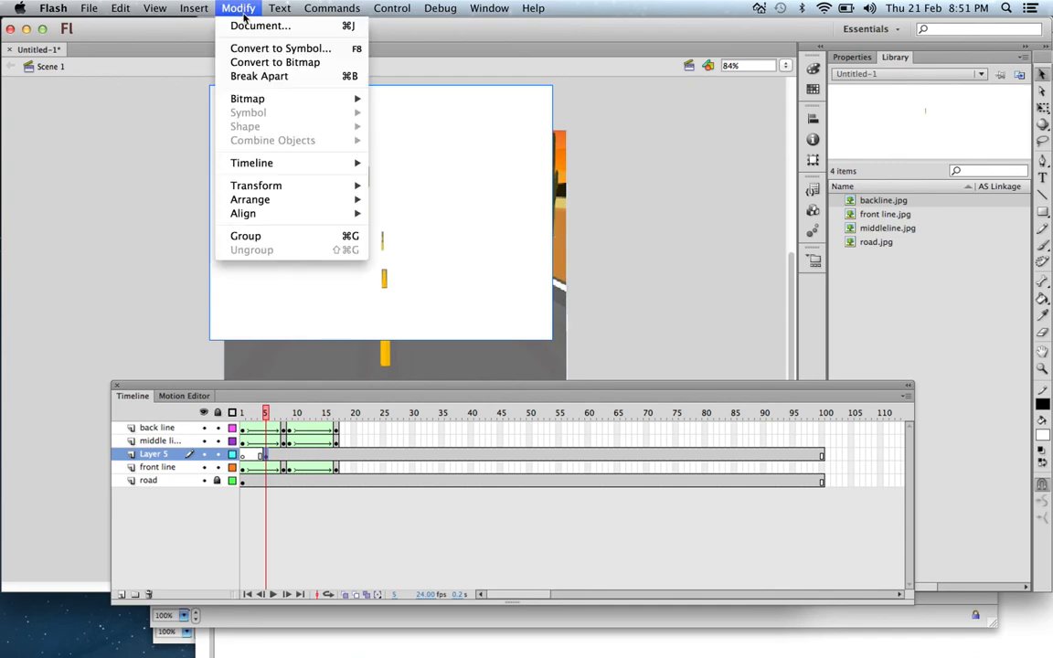
click(287, 76)
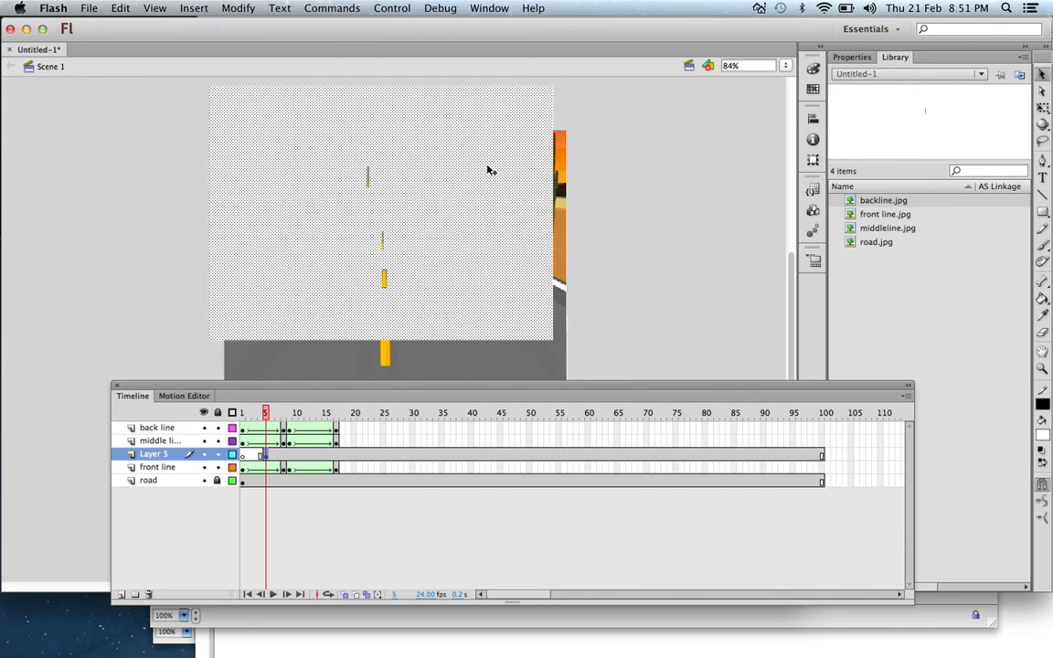
Step: Delete the white background around the new back line dash with the Magic Wand and return to the Selection tool
click(768, 131)
key(l)
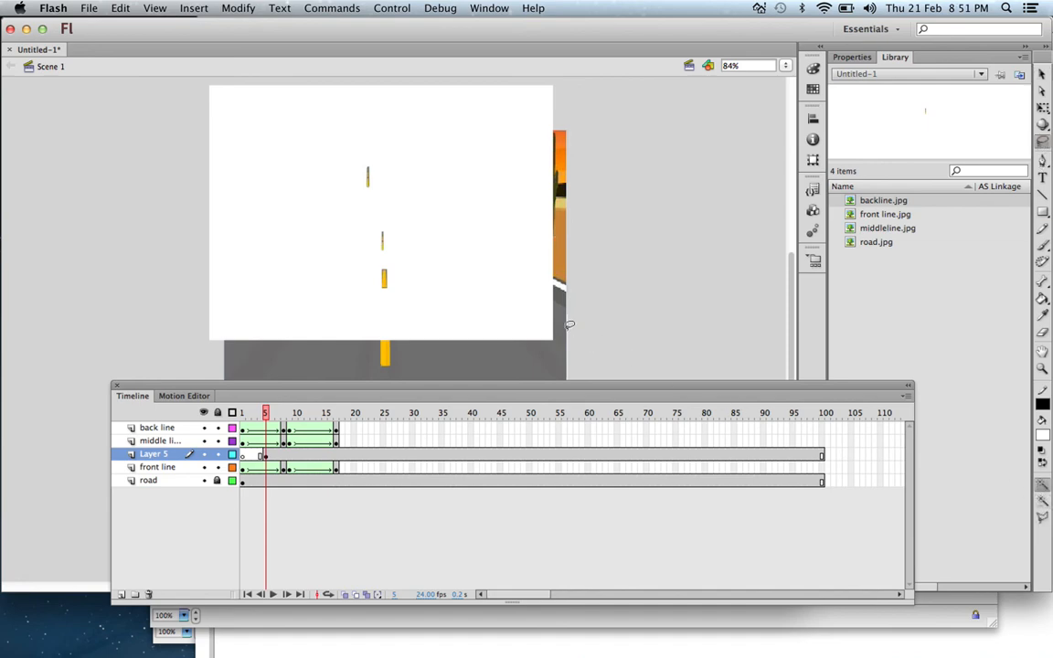
click(534, 313)
key(Delete)
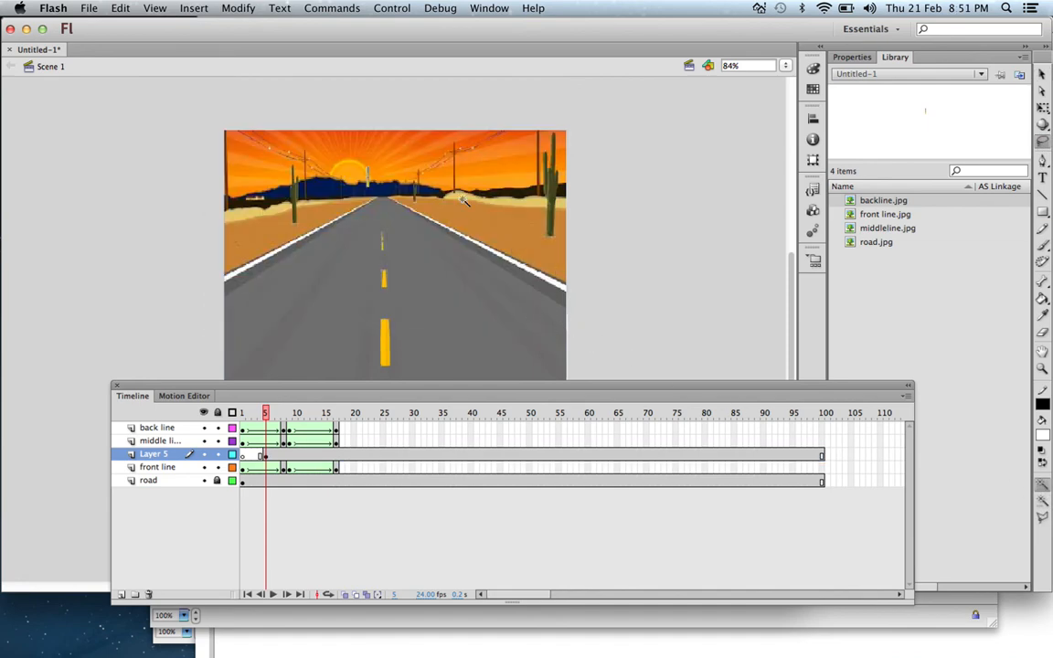
key(v)
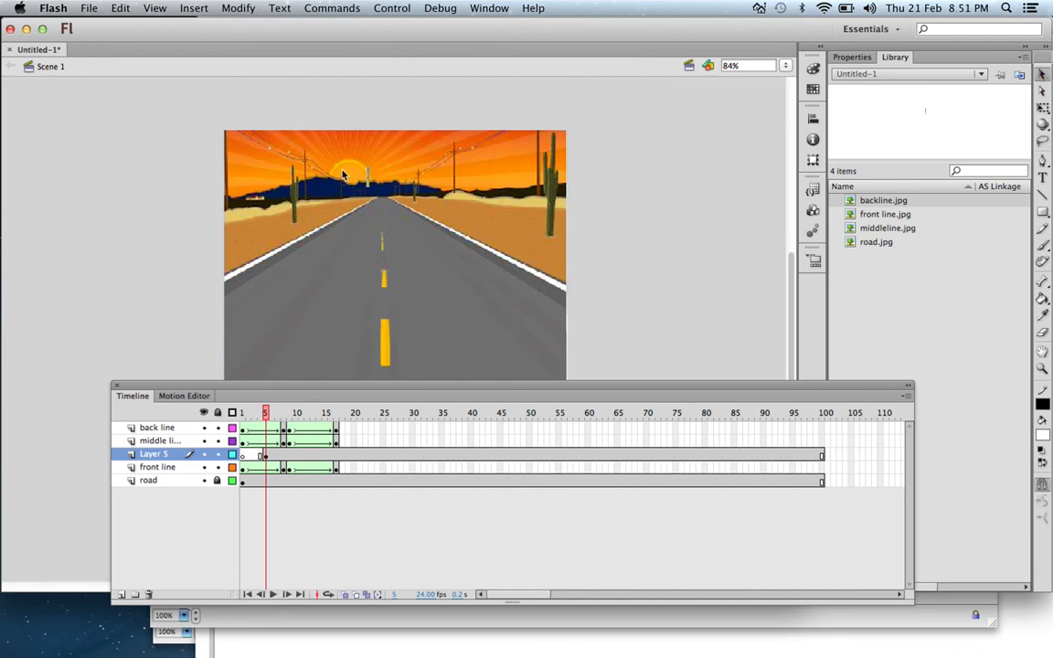
Step: Move the new dash onto the far end of the road at frame 5, and lower it slightly in a new Layer 5 keyframe at frame 8
click(348, 174)
drag(372, 186, 385, 211)
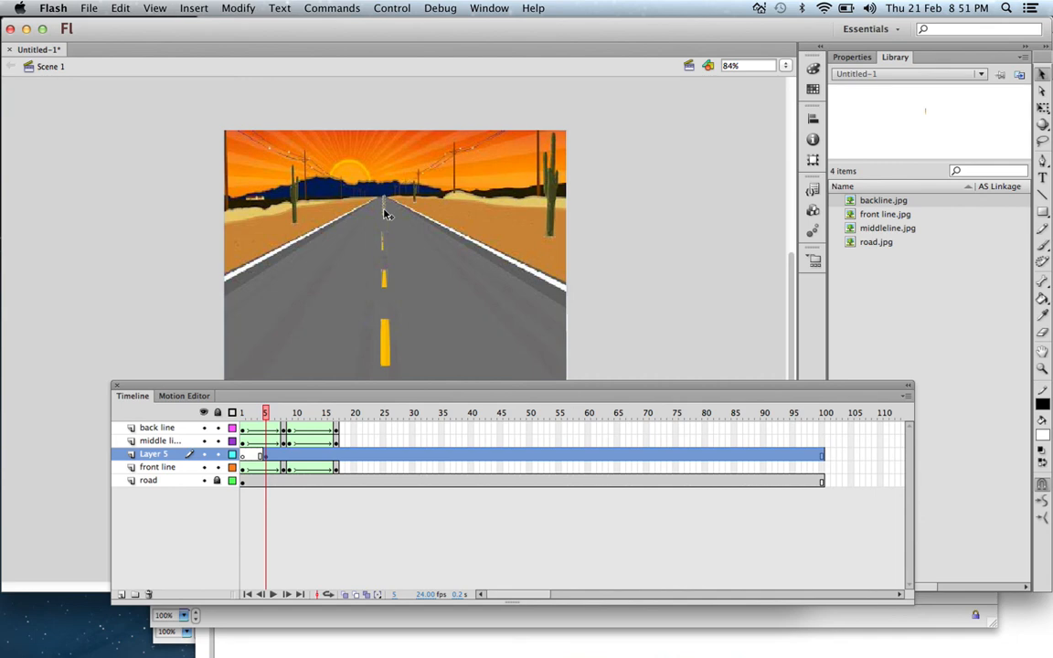
drag(270, 419, 285, 421)
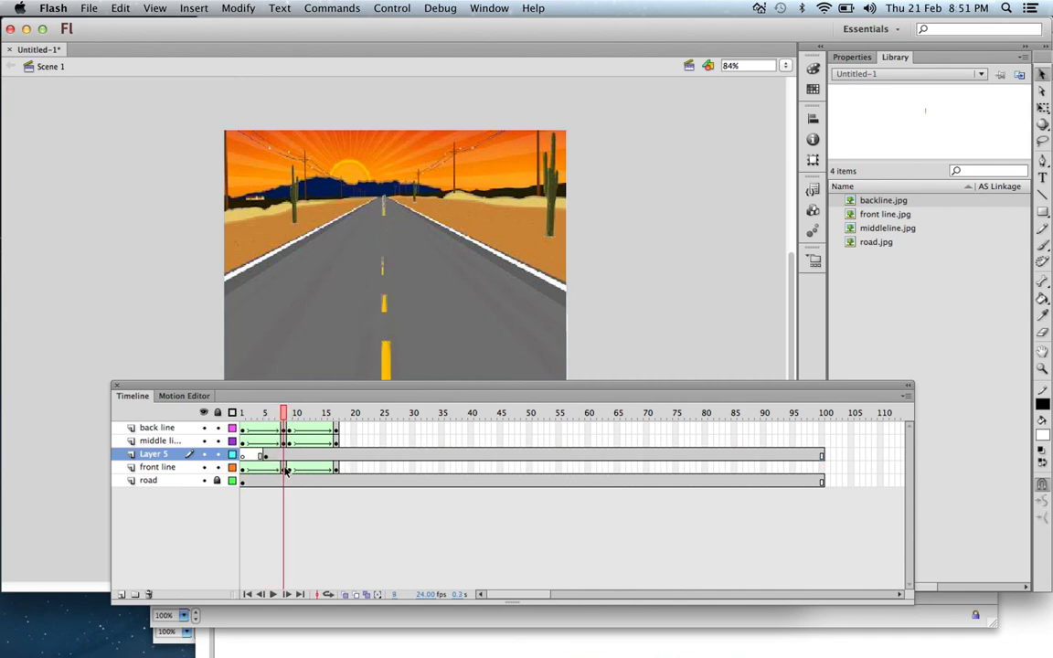
right_click(283, 457)
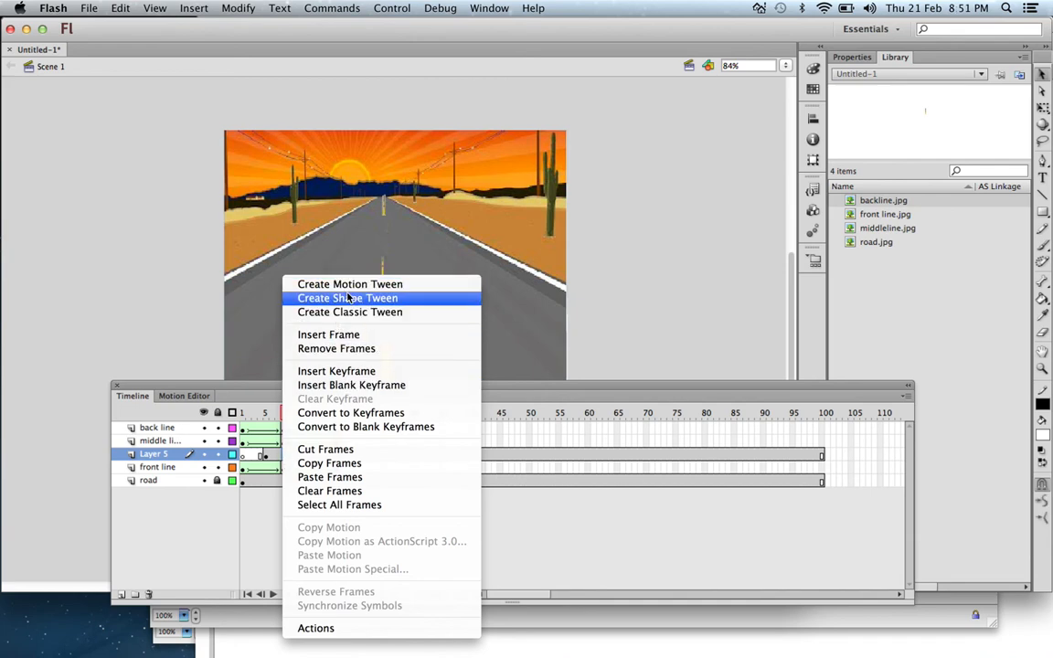
click(333, 371)
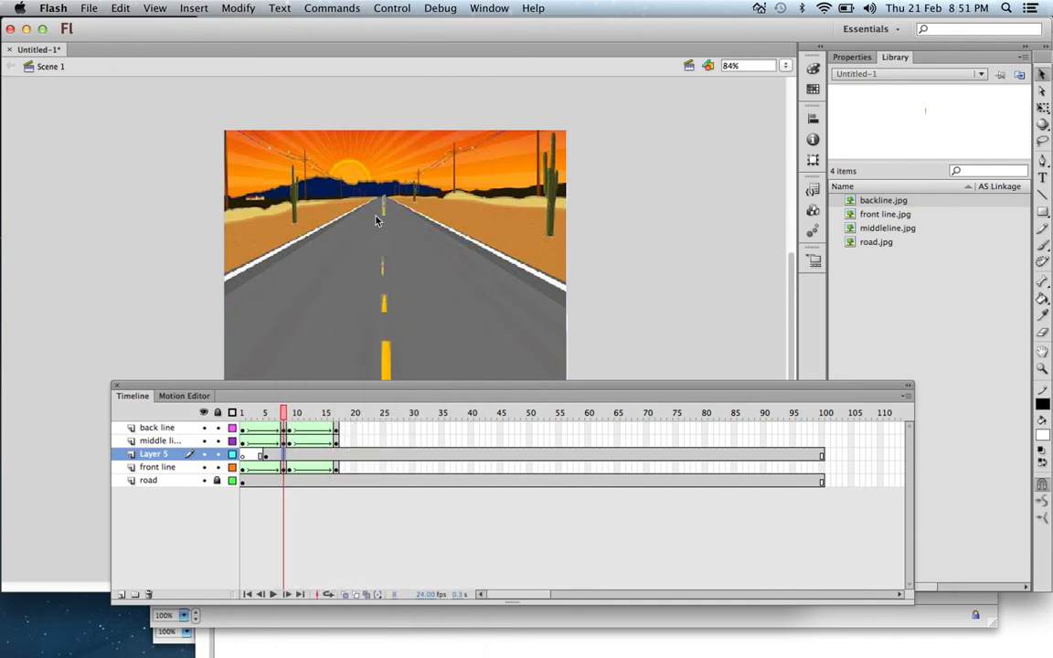
mouse_move(384, 216)
mouse_down()
mouse_move(394, 230)
mouse_move(384, 229)
mouse_up()
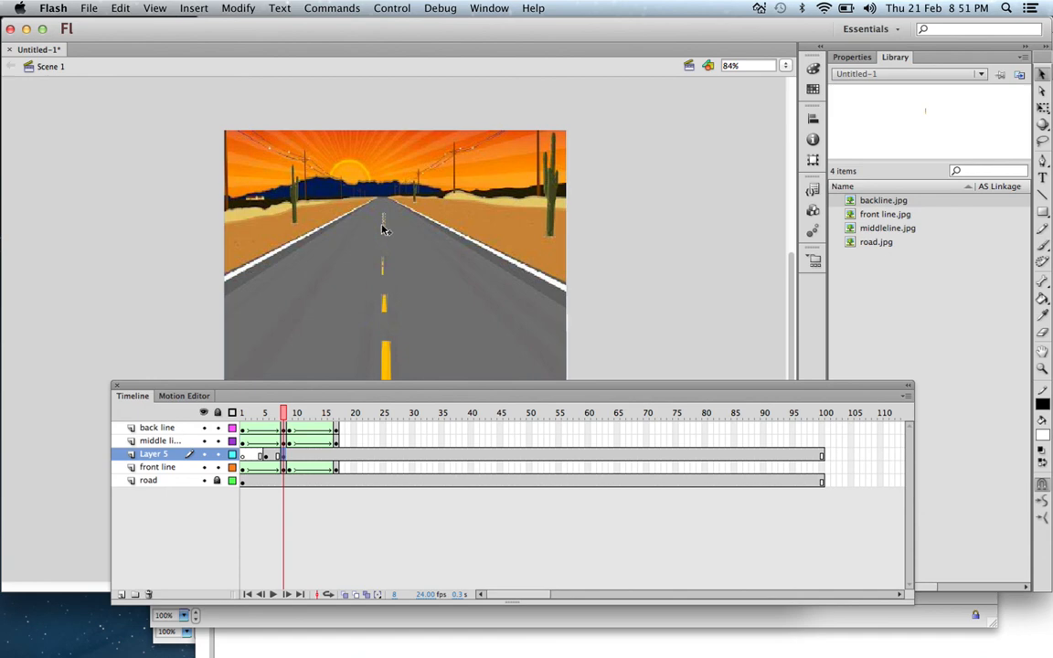
Step: Create a shape tween between the keyframes at frames 5 and 8 on Layer 5
click(276, 456)
right_click(272, 462)
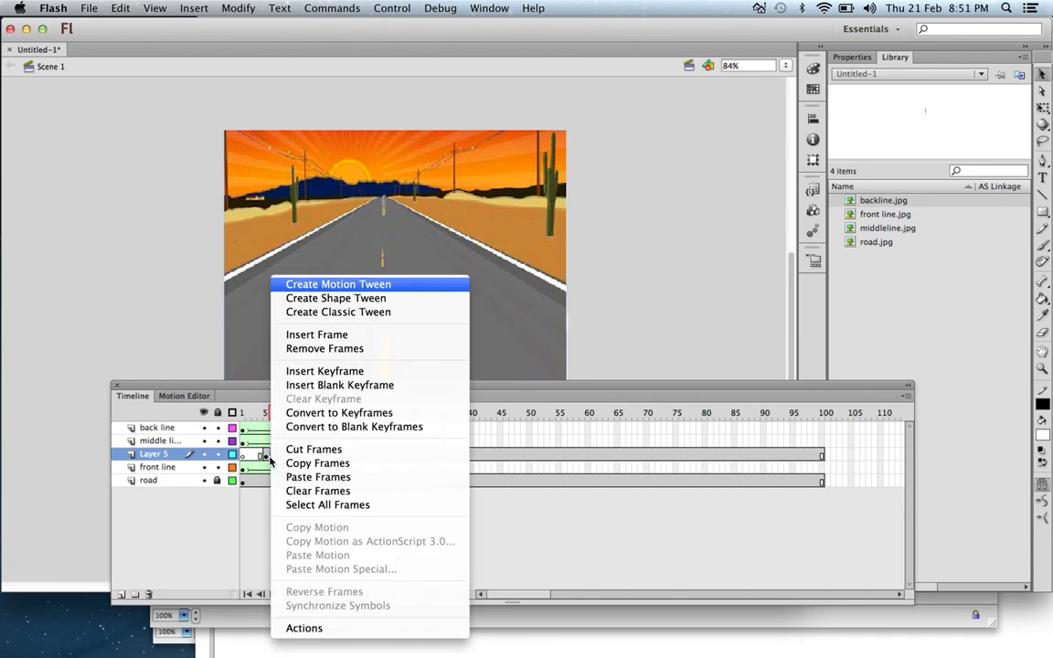
click(340, 298)
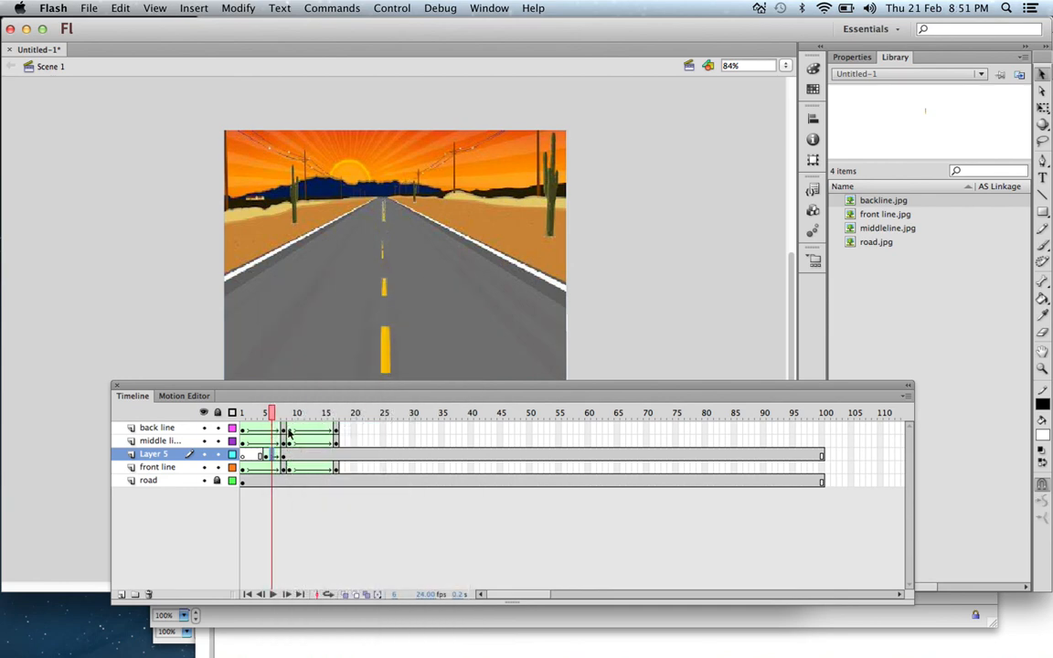
Step: Step forward and back through the opening frames to check how the new dash moves with the other road lines
key(shift+comma)
key(period)
key(period)
key(period)
key(period)
key(period)
key(period)
key(period)
key(period)
key(comma)
key(comma)
key(comma)
key(comma)
key(comma)
key(comma)
key(comma)
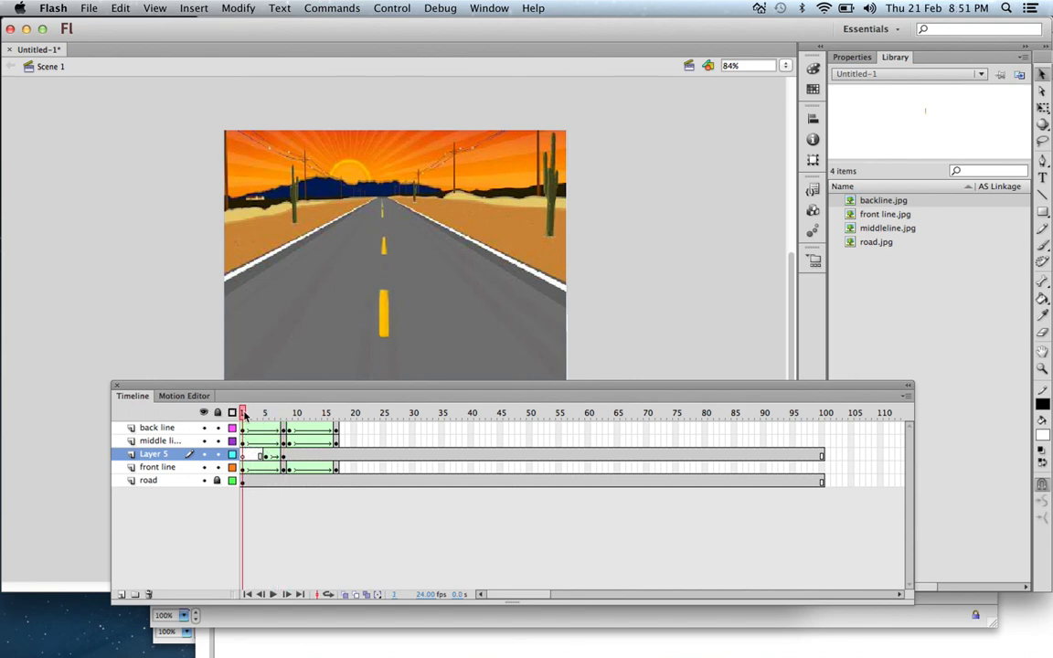
Step: Shift the new dash at frame 5 slightly left and down to X 252.85, Y 105.60, and return to frame 1
drag(244, 416, 265, 416)
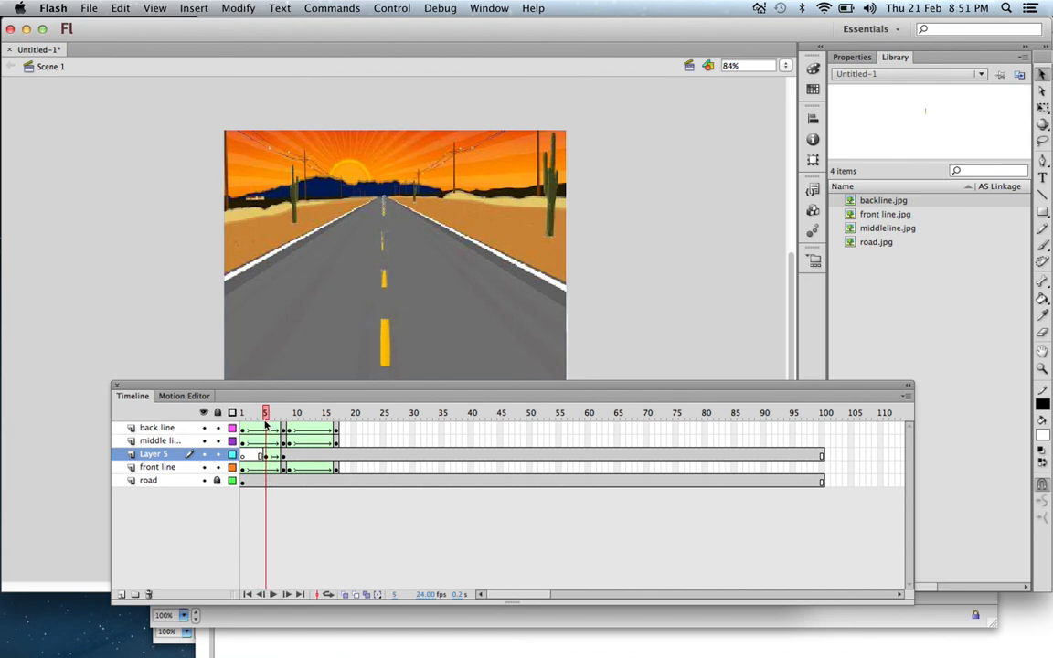
click(384, 209)
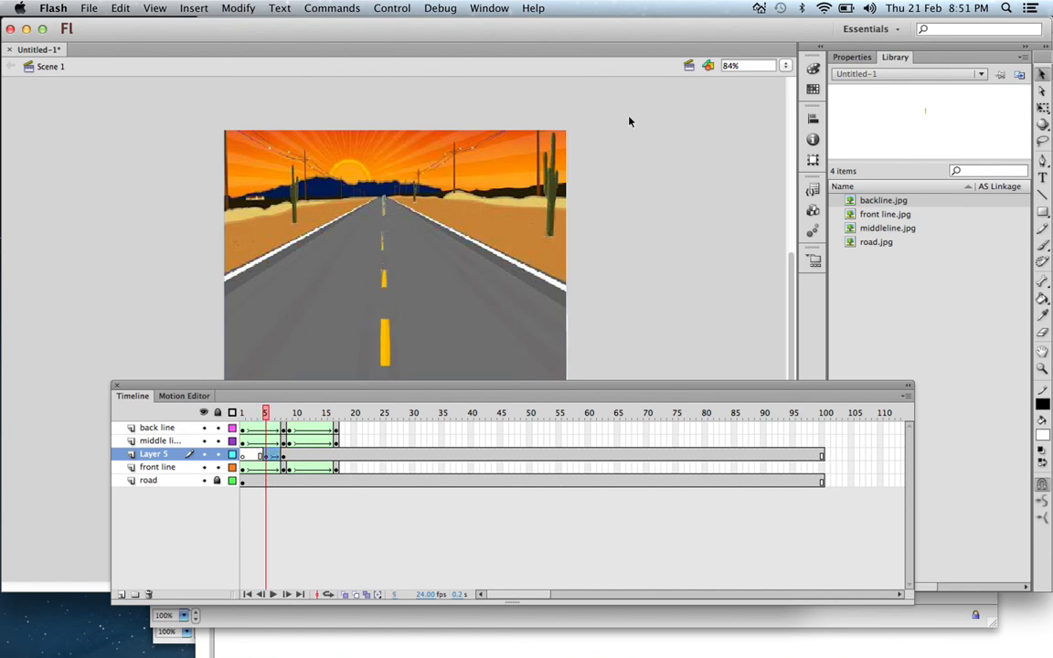
click(854, 58)
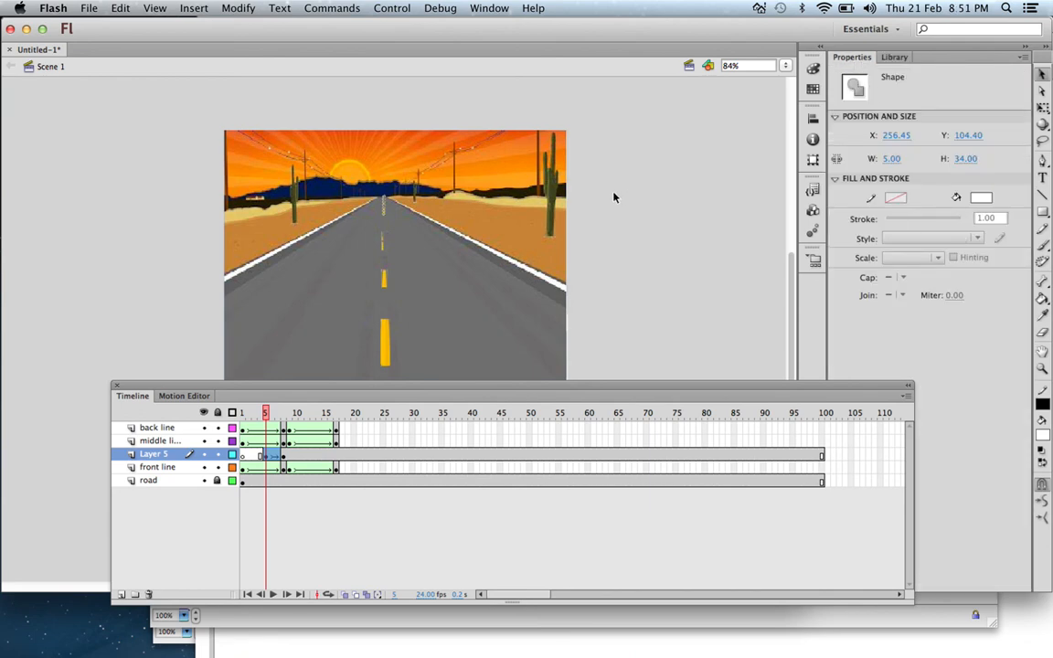
click(384, 209)
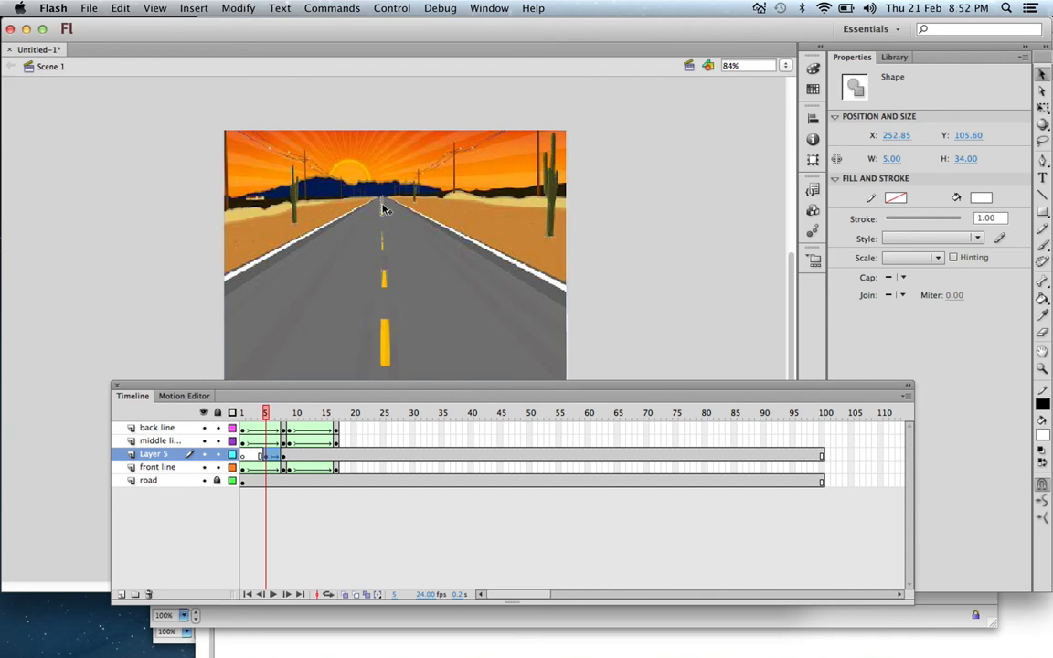
drag(270, 426, 199, 433)
click(199, 430)
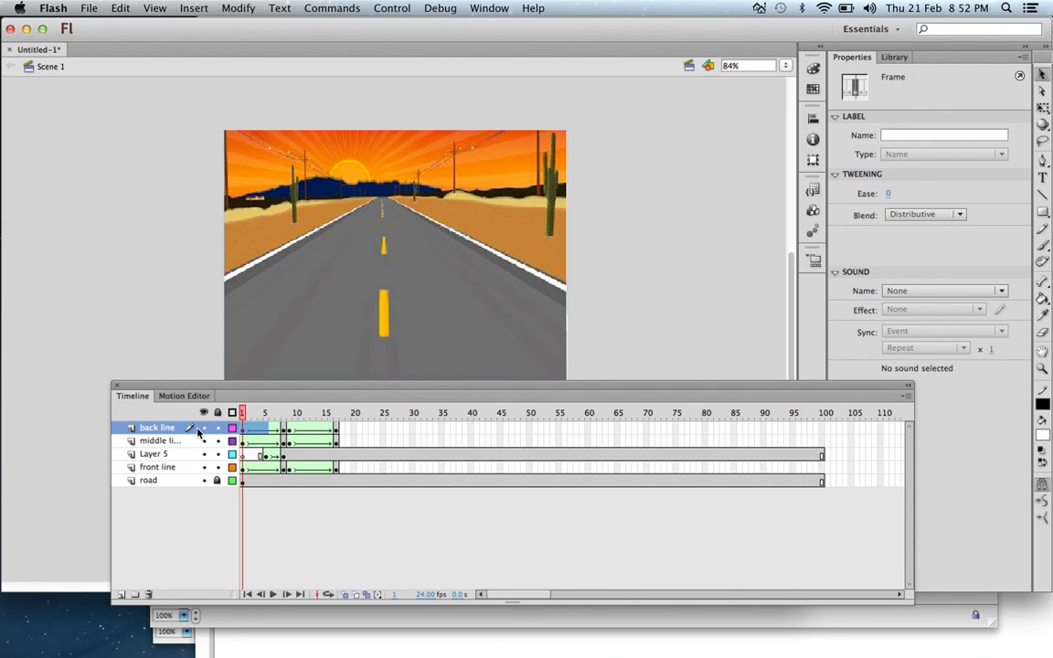